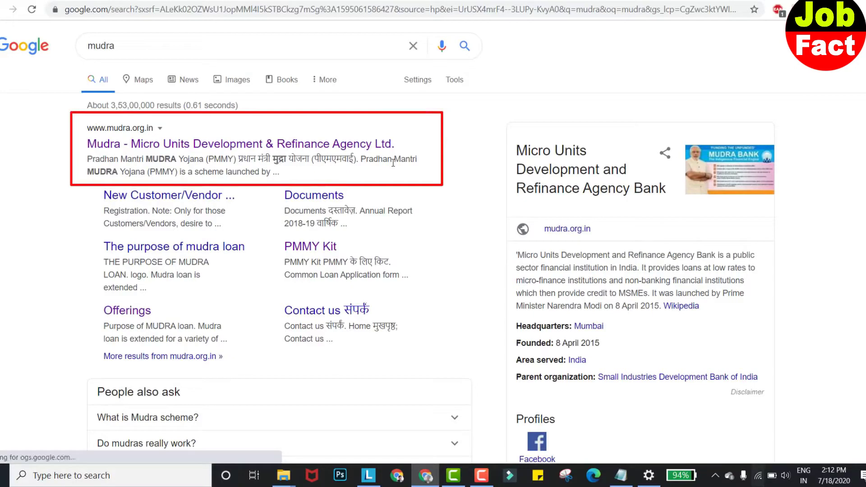
- Open the official mudra.org.in homepage from the results and scroll down to its Quick Links
left_click(256, 144)
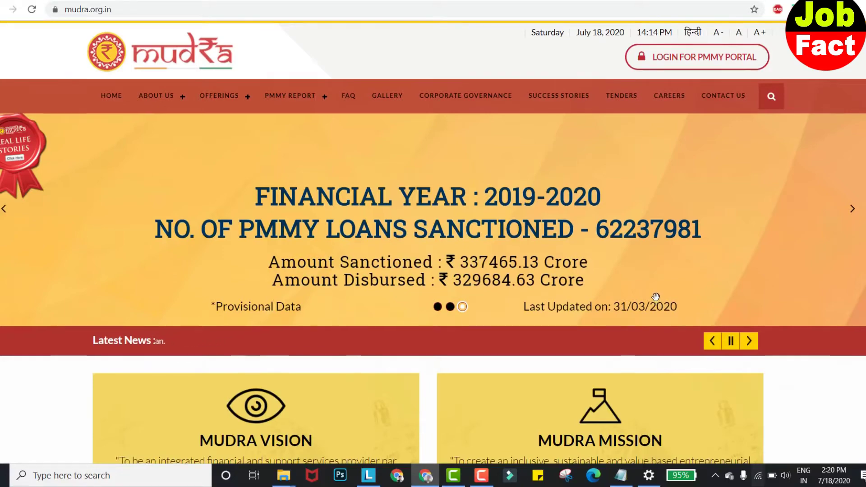
scroll(655, 297, "down", 15)
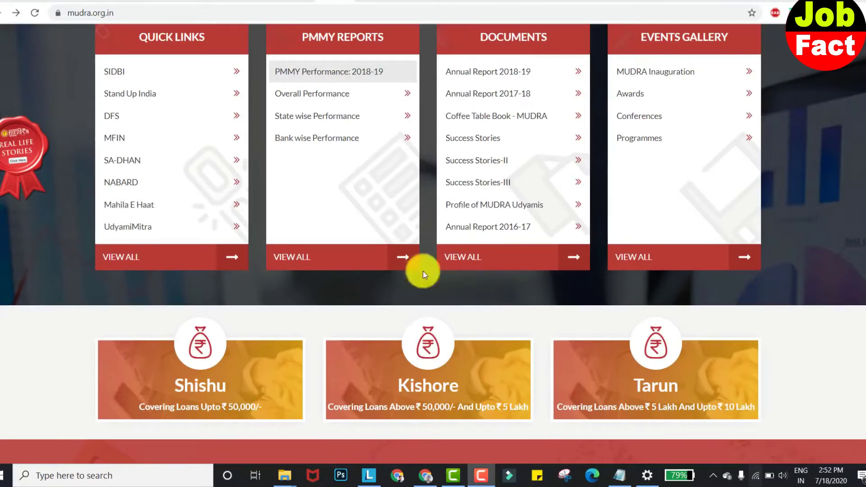
- Go to the UdyamiMitra portal and choose APPLY NOW on the Mudra Loans card
left_click(147, 233)
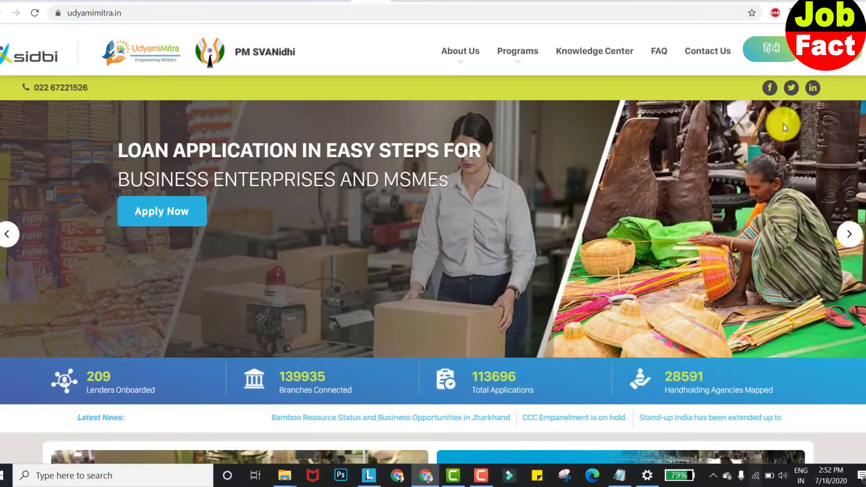
scroll(783, 123, "down", 5)
scroll(783, 123, "down", 1)
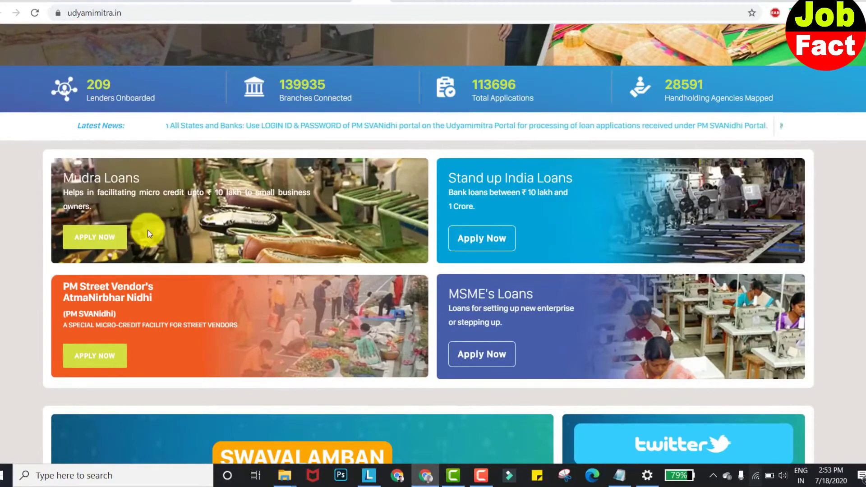
left_click(114, 246)
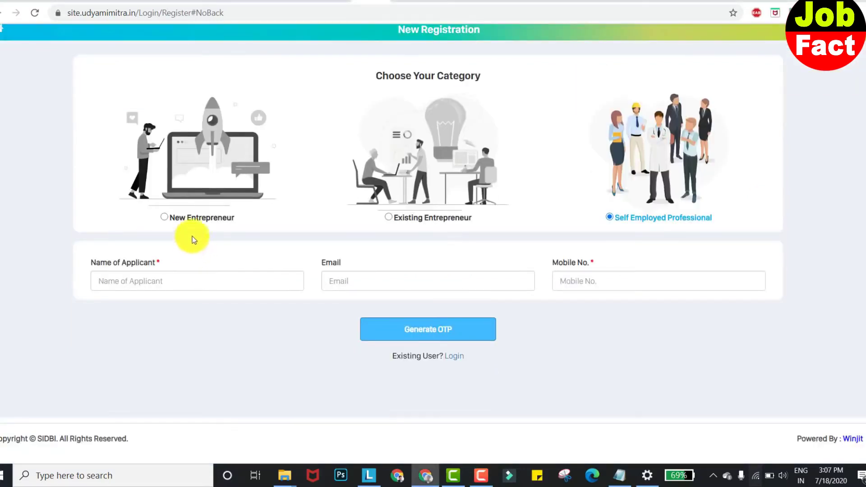
- Register as a New Entrepreneur with the applicant's name, e-mail and mobile, then verify the OTP
left_click(165, 218)
left_click(188, 285)
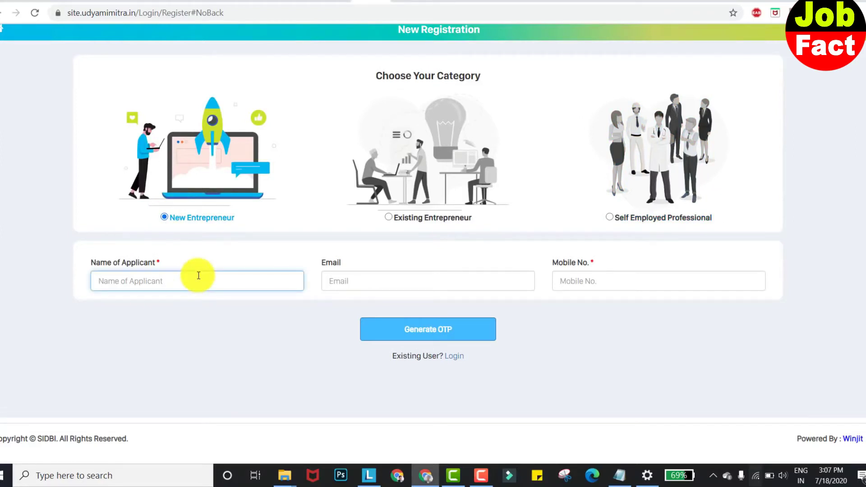
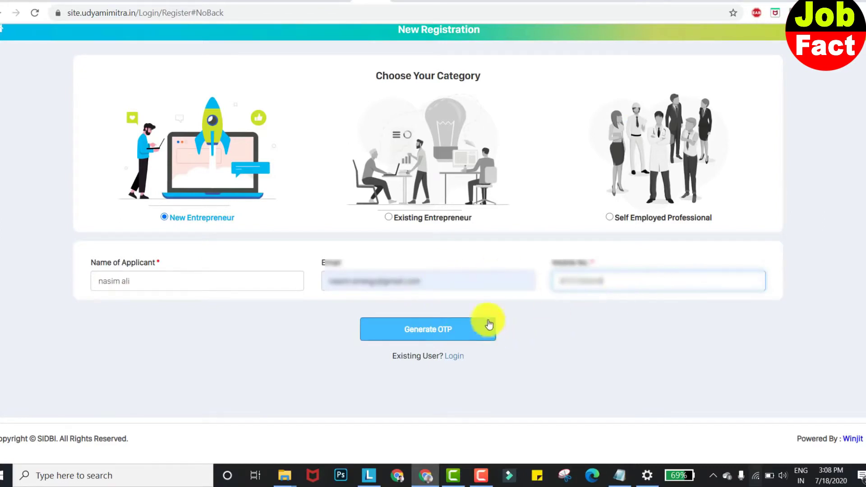
left_click(460, 337)
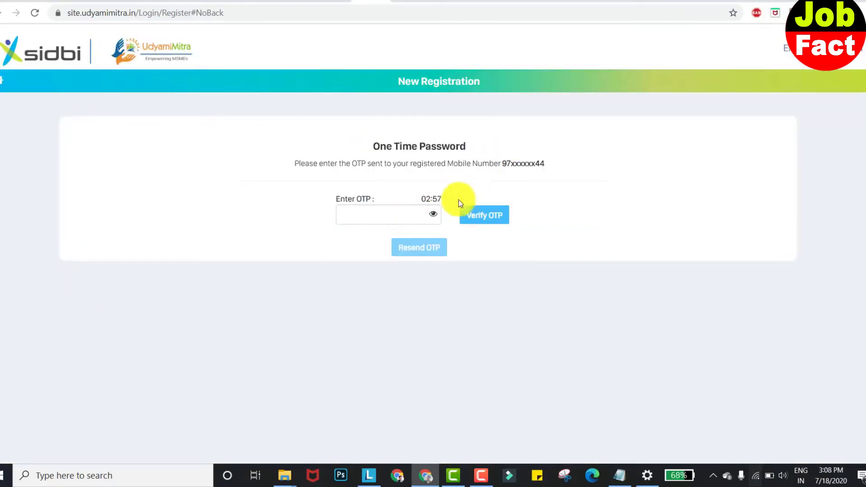
left_click(405, 215)
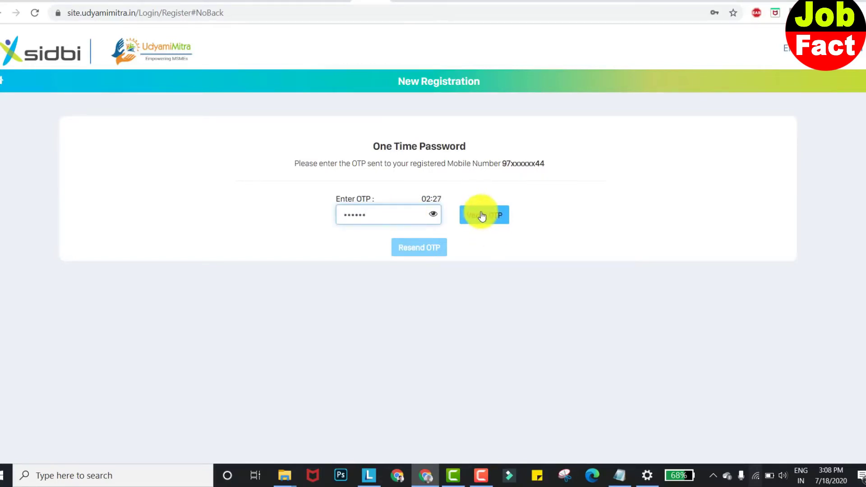
left_click(482, 216)
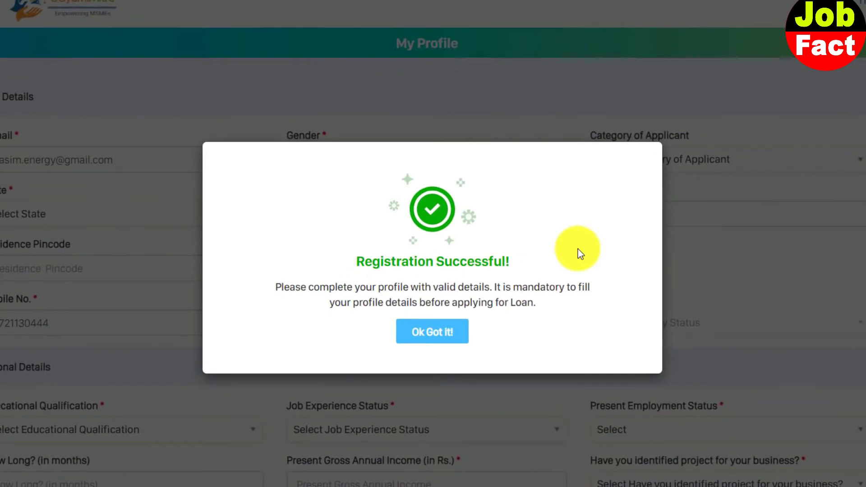
- Dismiss the registration success message and set Gender to Male and Category to OBC
left_click(424, 336)
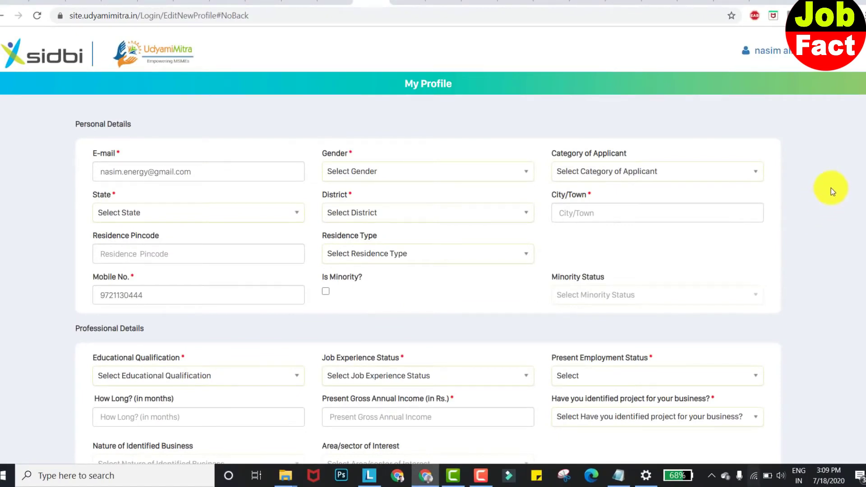
scroll(464, 165, "down", 1)
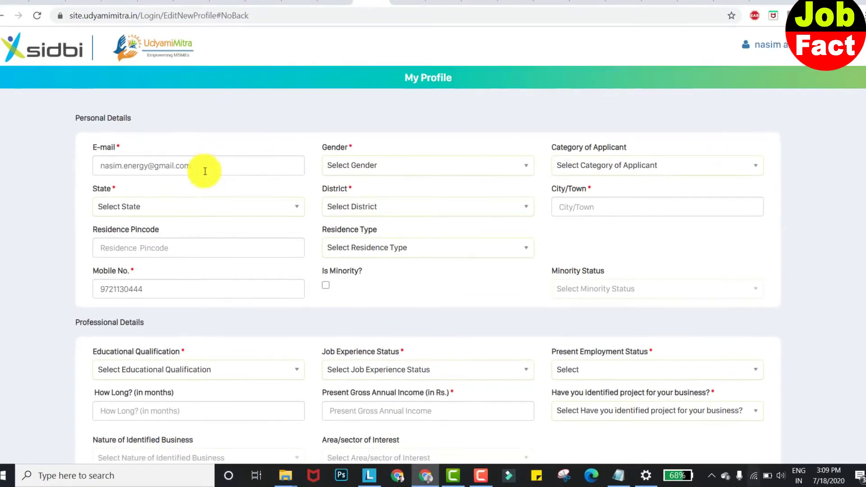
left_click(423, 165)
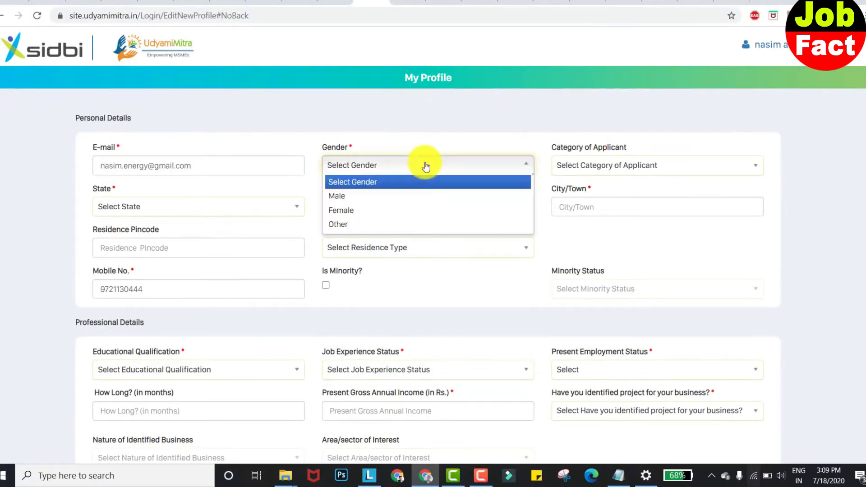
left_click(424, 205)
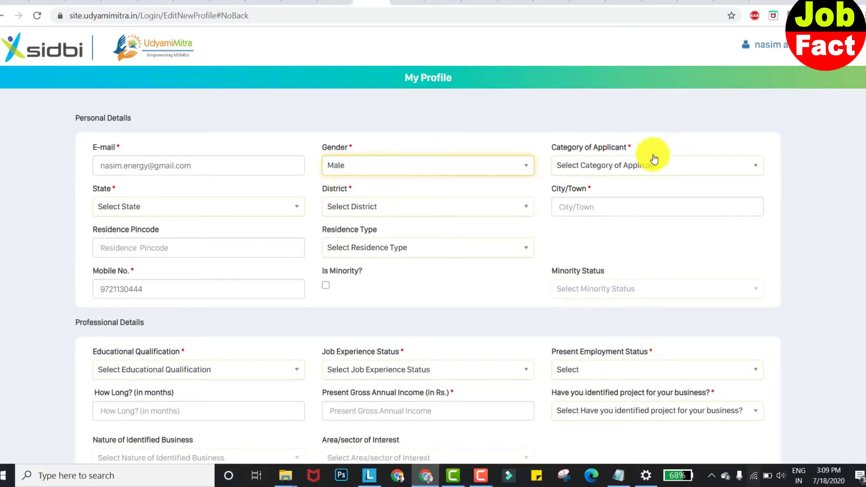
left_click(652, 166)
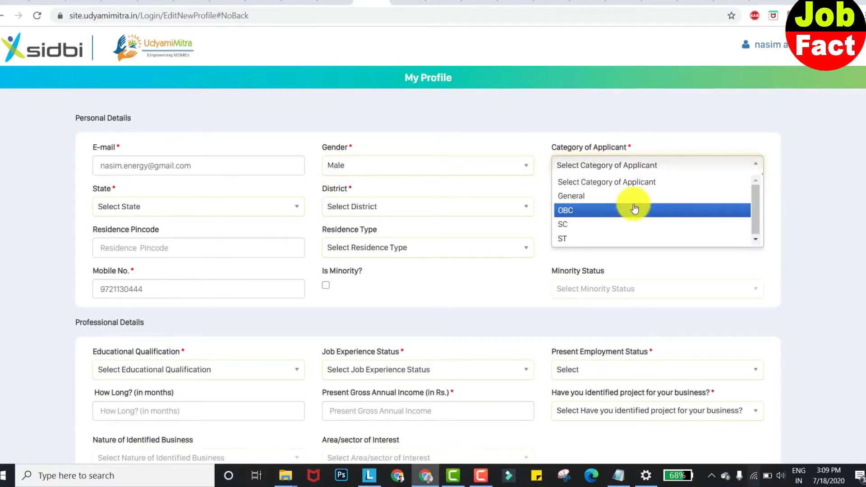
left_click(634, 209)
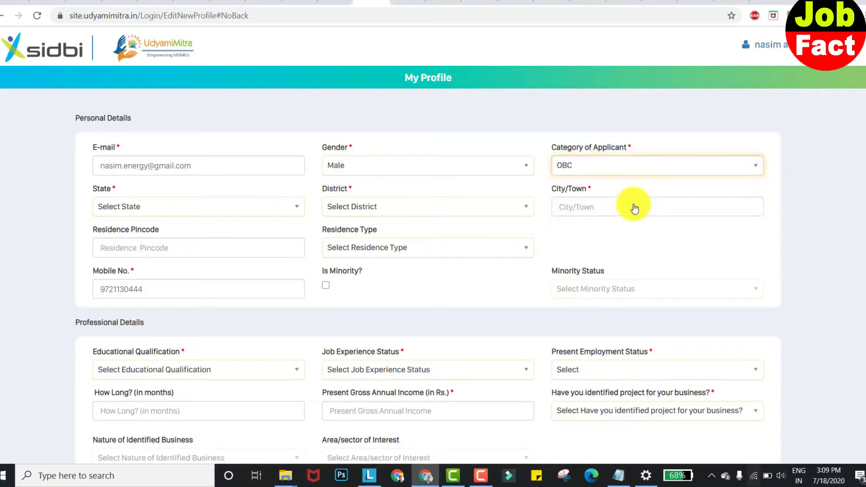
- Set State to UTTAR PRADESH and District to Sitapur, then enter the city
left_click(212, 207)
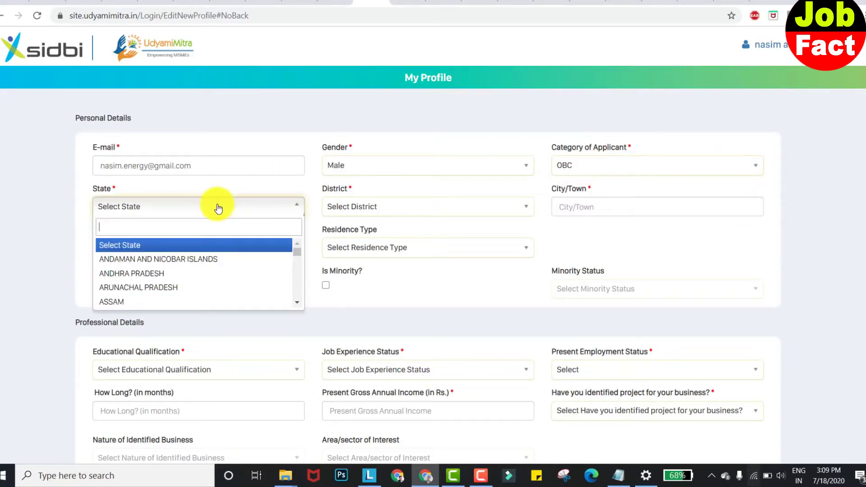
type("utt")
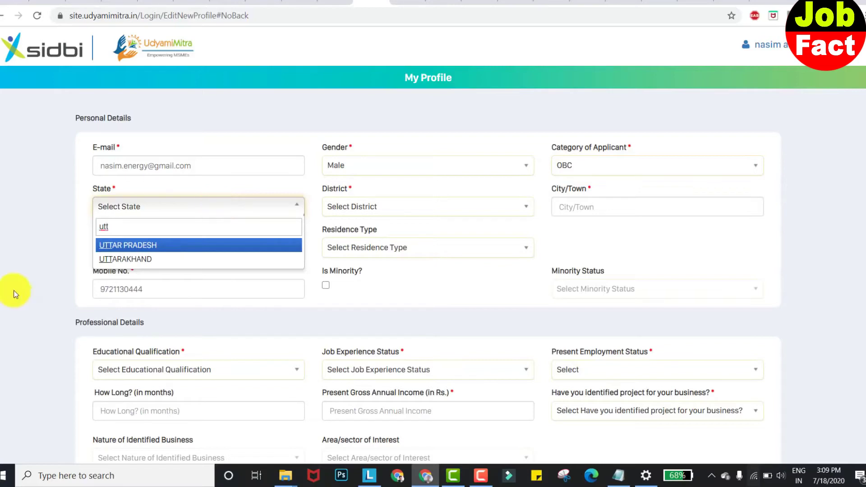
left_click(127, 245)
left_click(411, 207)
type("sit")
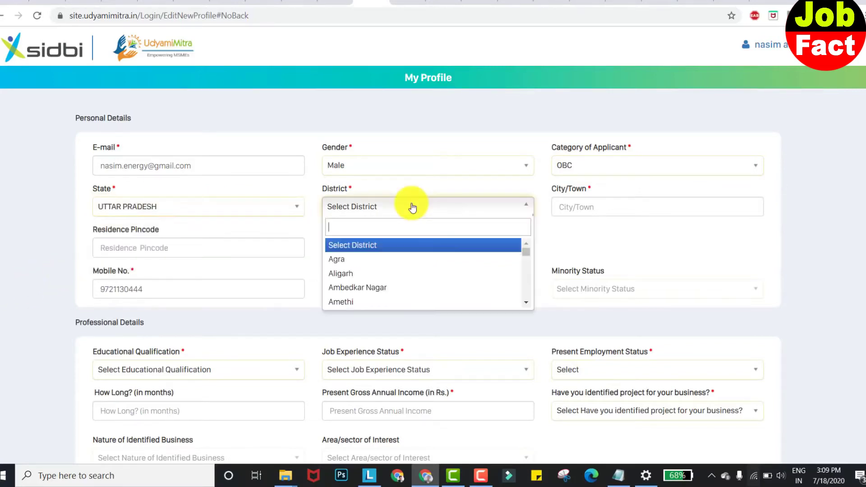
key("Return")
left_click(661, 203)
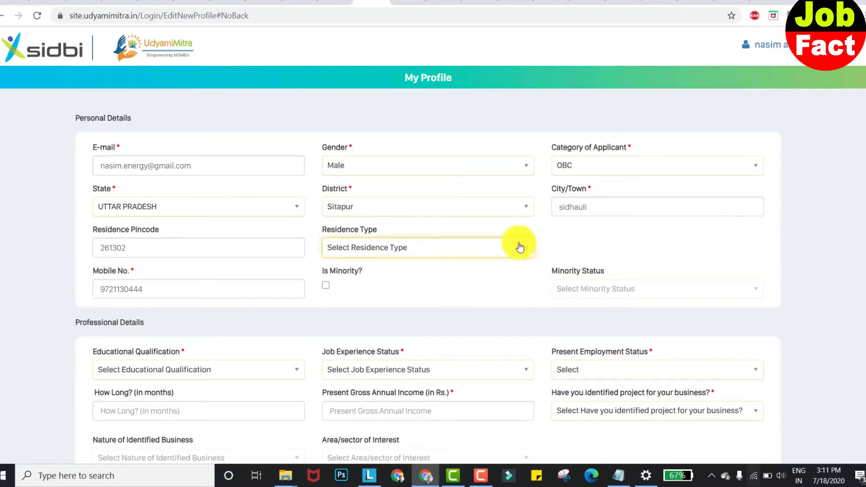
- Set Residence Type to Owned and mark the applicant as a minority with status Muslims
left_click(520, 247)
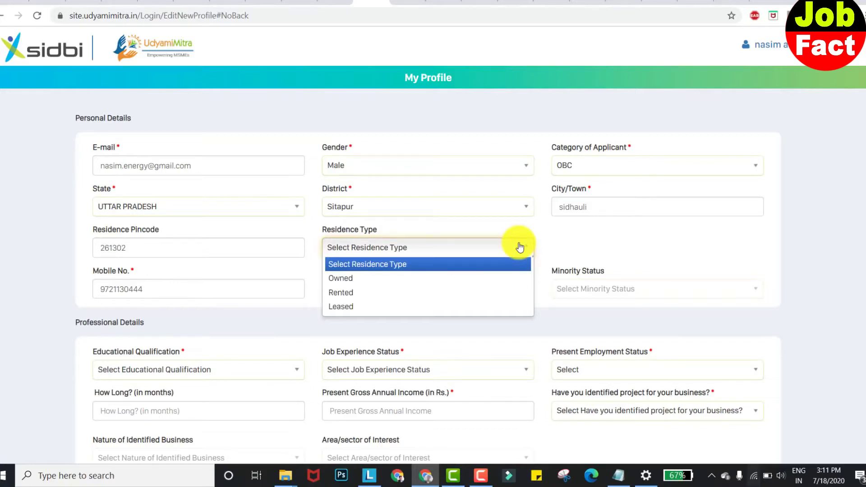
left_click(519, 278)
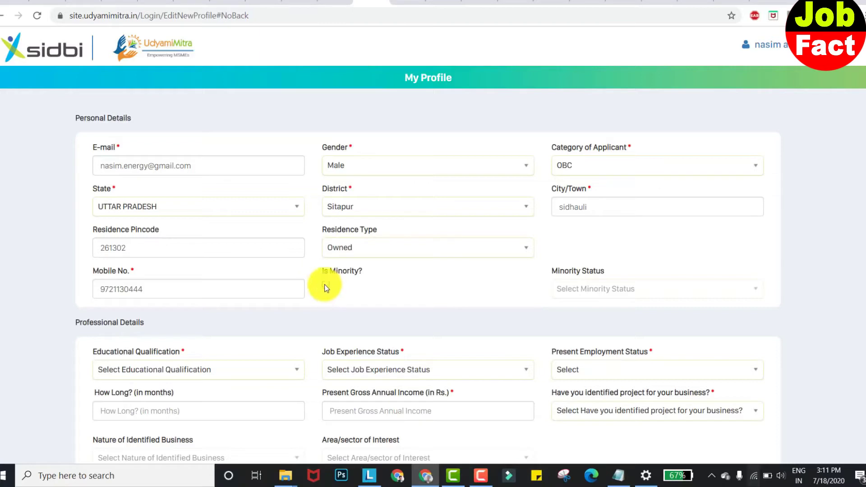
left_click(326, 286)
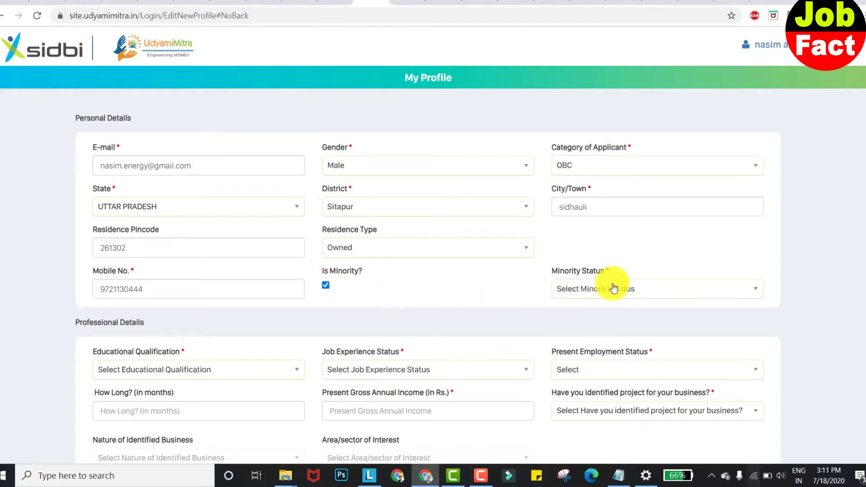
left_click(648, 295)
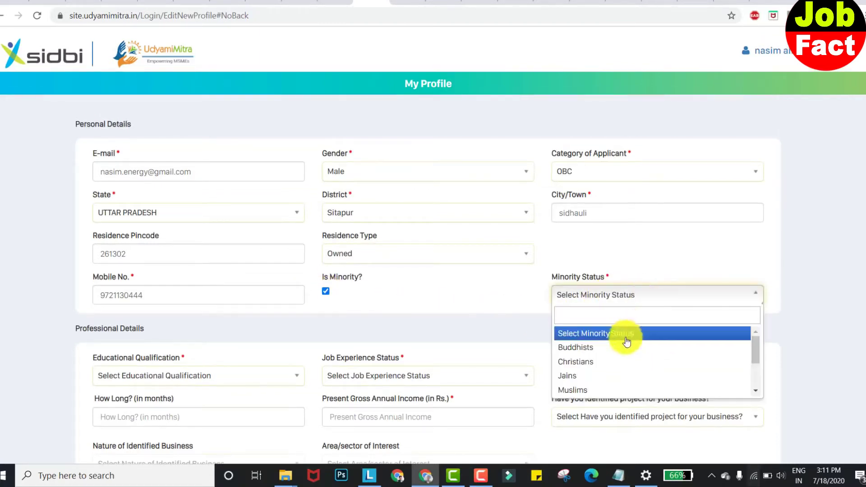
left_click(618, 389)
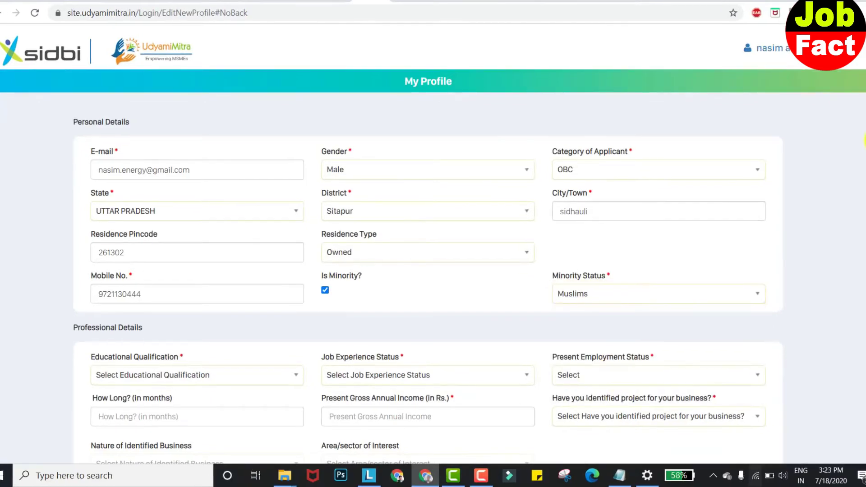
- Set educational qualification to 12th standard and job experience to No experience
scroll(433, 244, "down", 4)
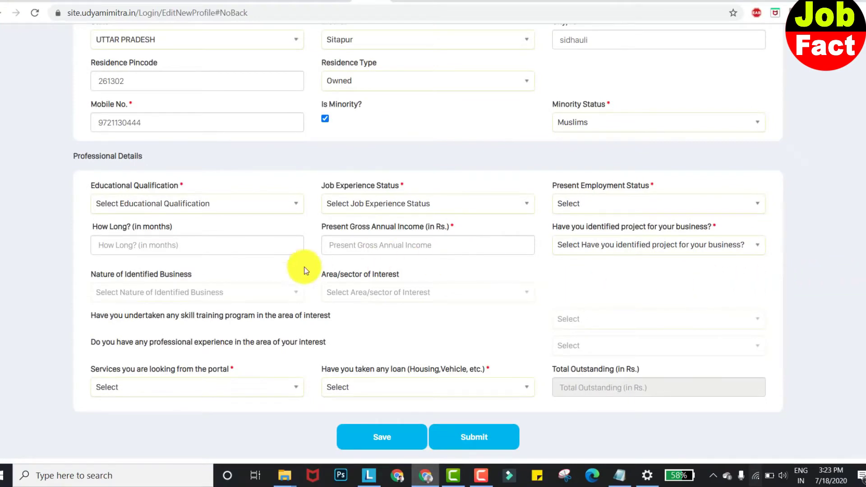
left_click(296, 203)
left_click(266, 271)
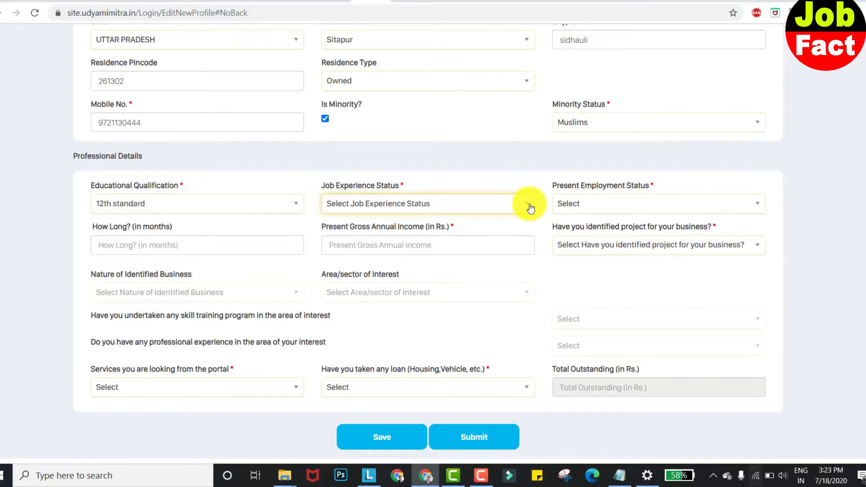
left_click(531, 208)
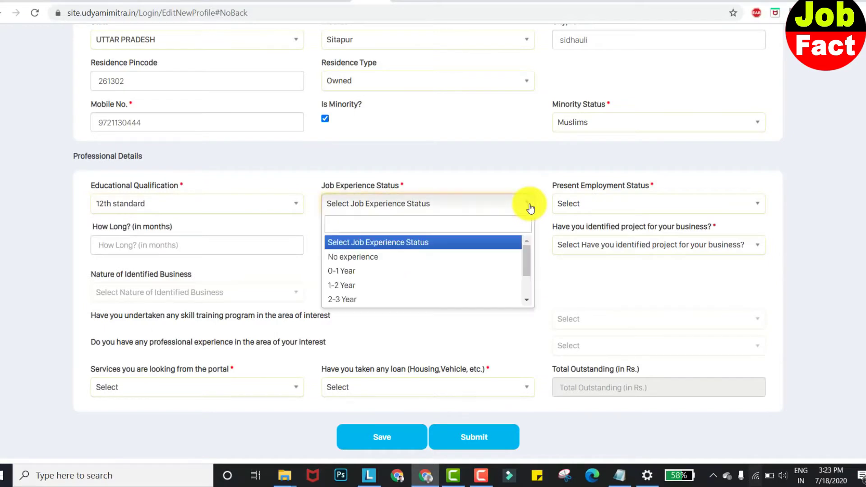
left_click(442, 257)
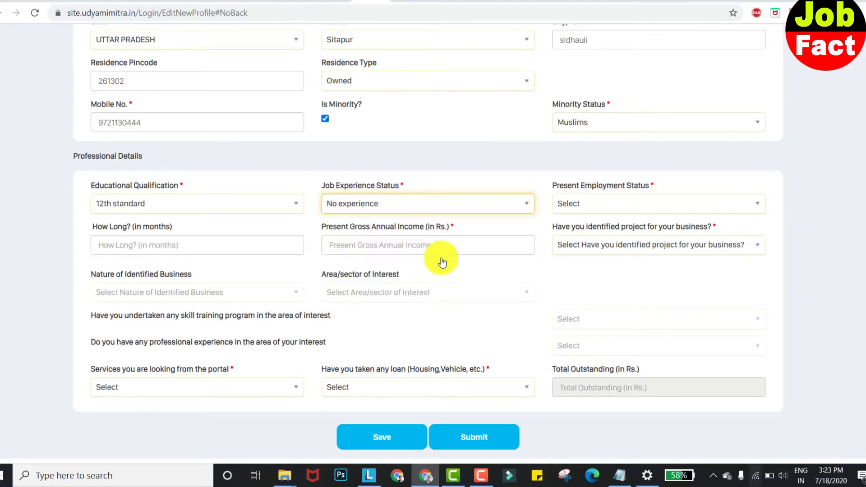
- Set employment status to Employed for 36 months with present gross annual income 500000
left_click(618, 202)
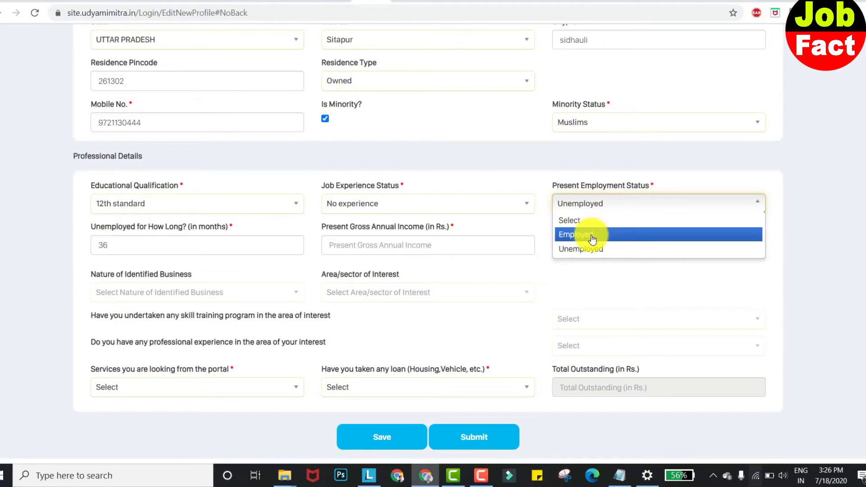
left_click(595, 242)
left_click(243, 246)
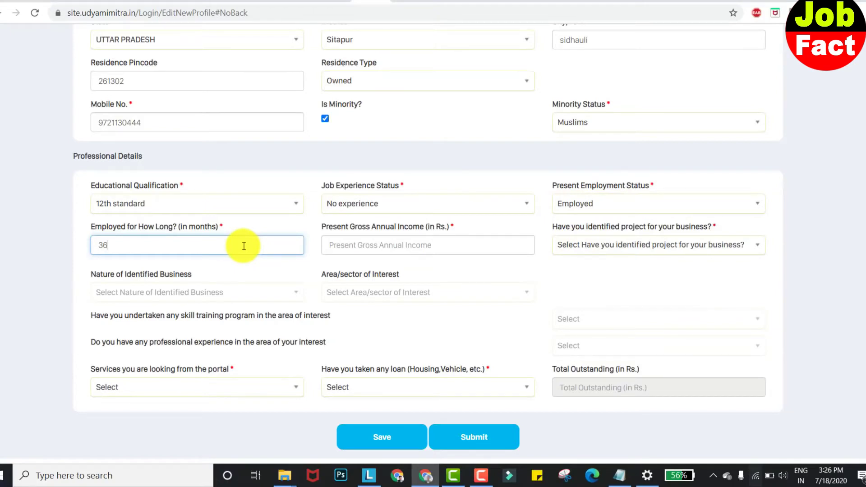
left_click(443, 239)
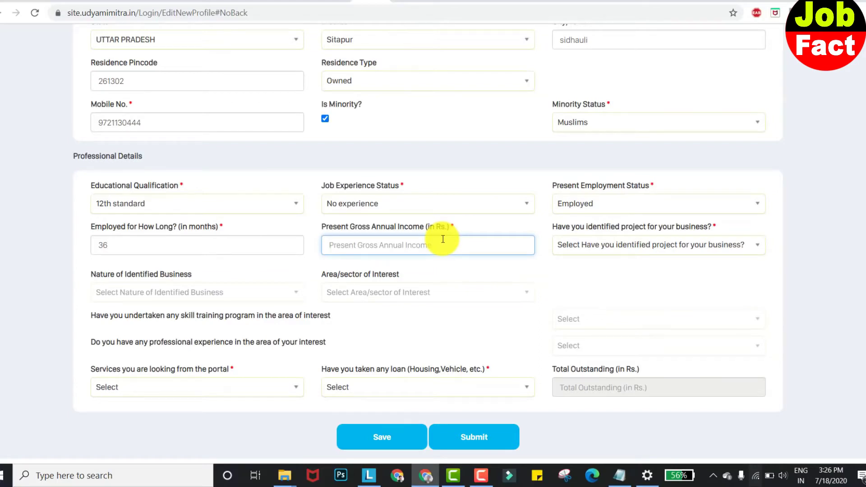
type("500000")
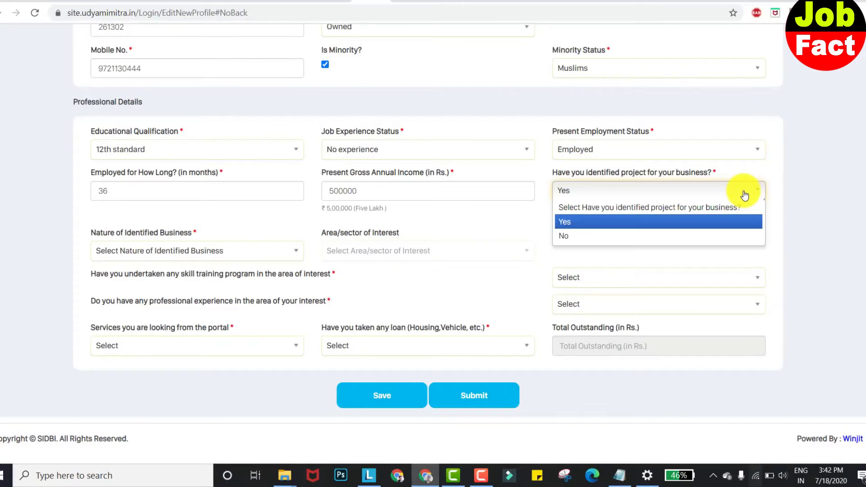
- Answer Yes to an identified business project and choose Manufacturing as the nature of business
left_click(615, 222)
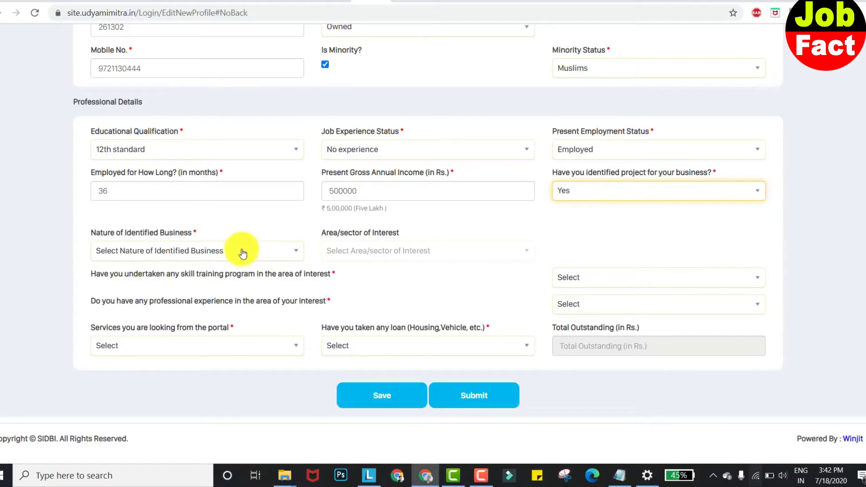
left_click(256, 258)
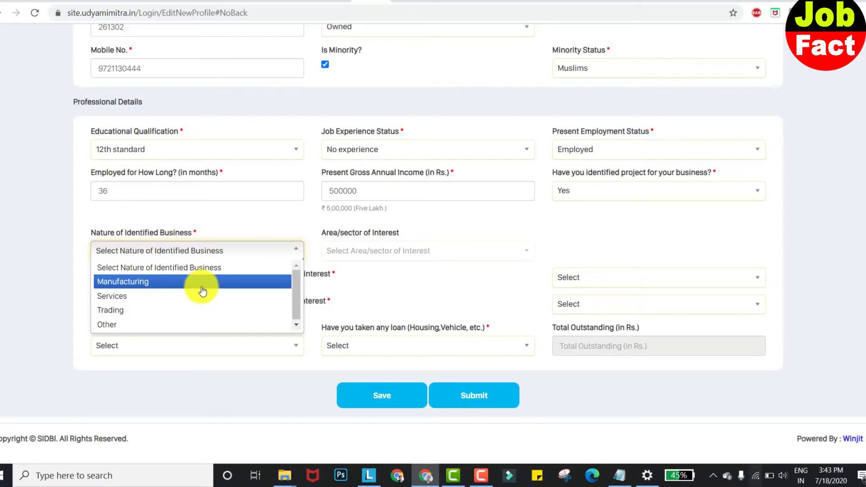
left_click(202, 291)
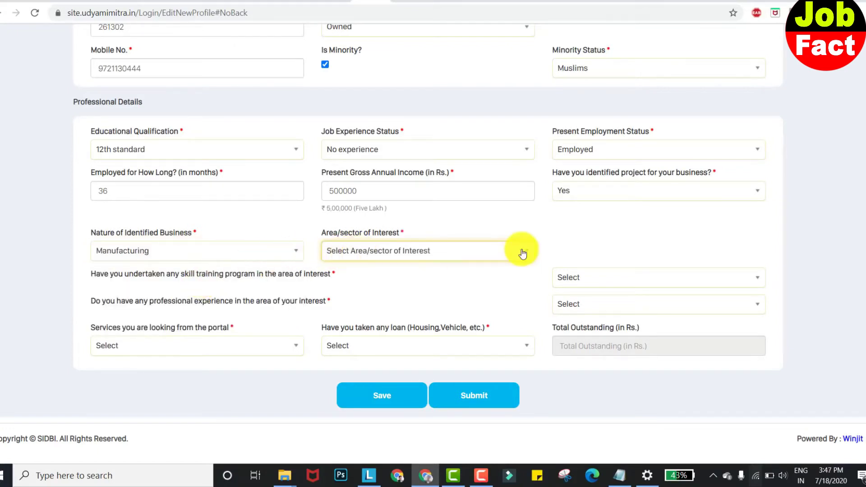
- Search 'electrical' and set the area/sector of interest to Manufacture of other electrical equipment
left_click(522, 254)
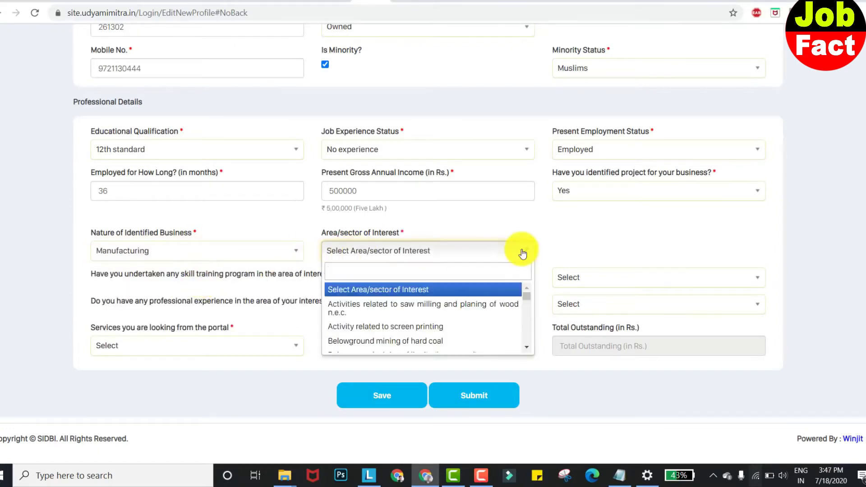
scroll(479, 323, "down", 10)
scroll(479, 324, "down", 10)
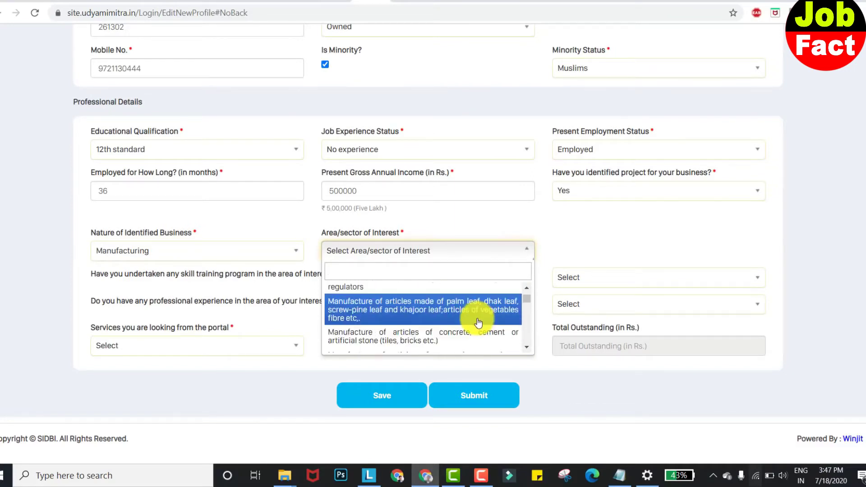
scroll(479, 322, "down", 8)
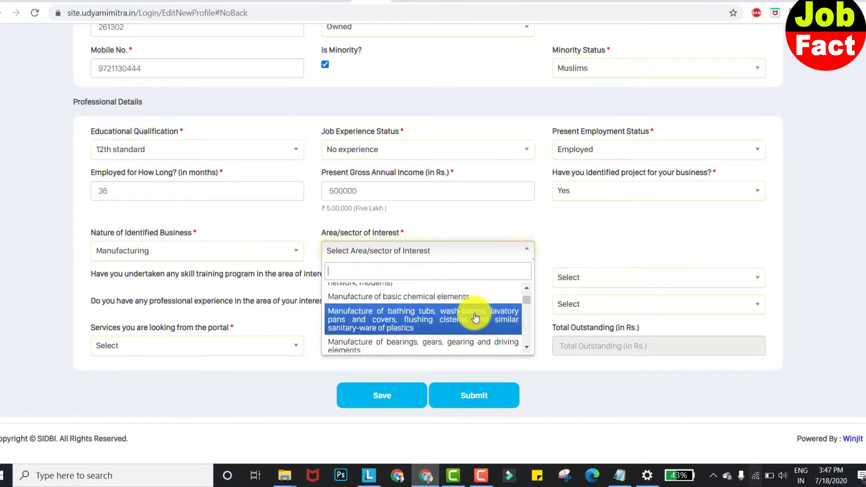
scroll(475, 317, "down", 5)
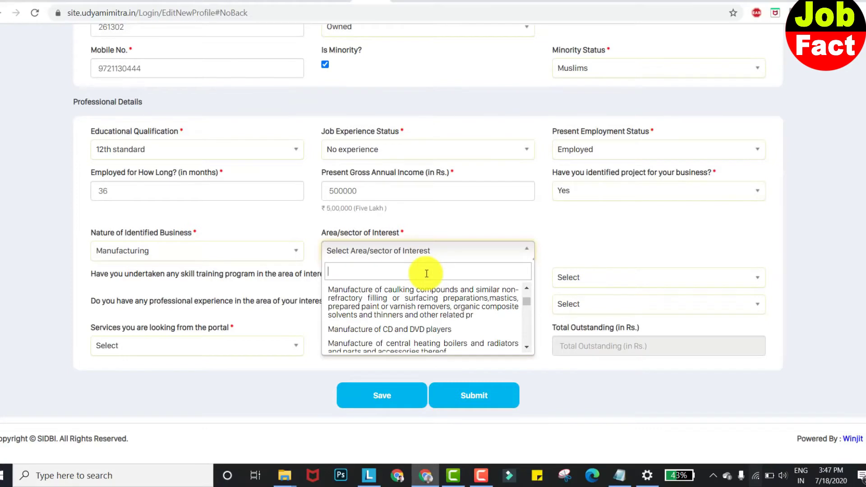
type("electrical")
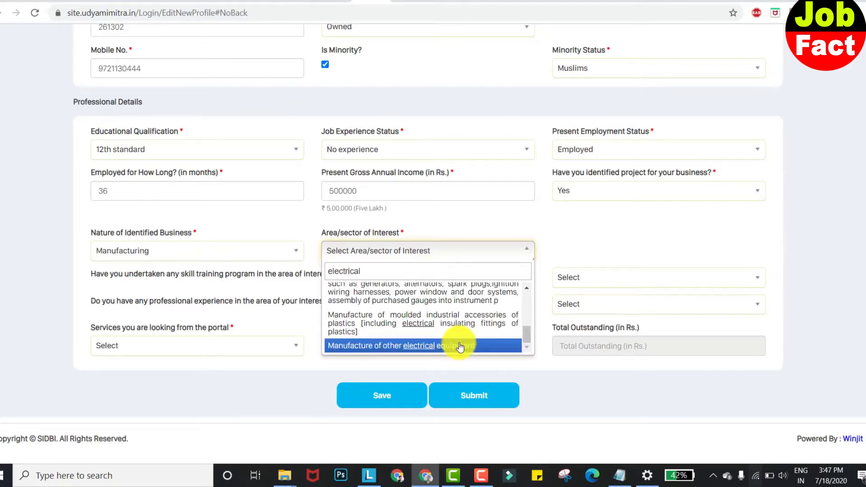
left_click(459, 346)
- Answer Yes to both the skill training and professional experience questions
left_click(684, 278)
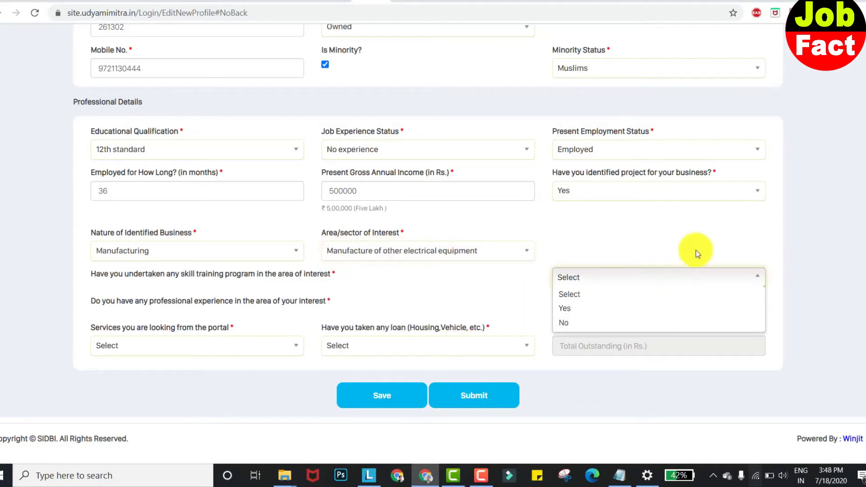
left_click(658, 315)
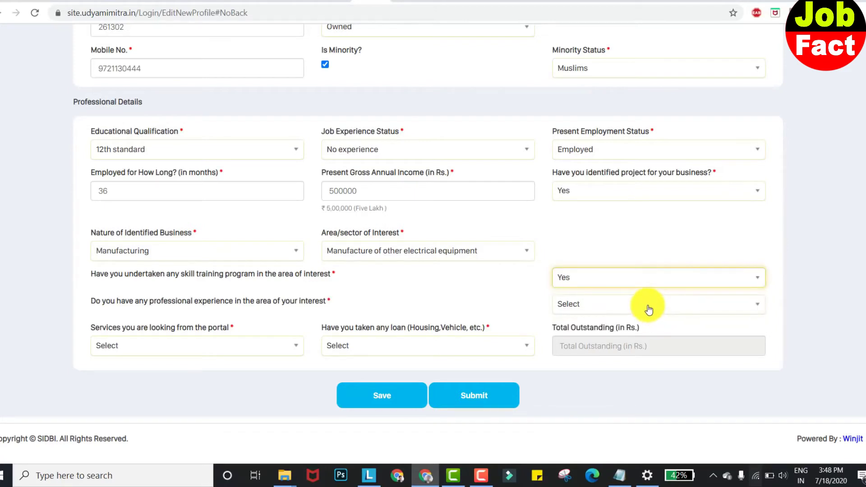
left_click(656, 308)
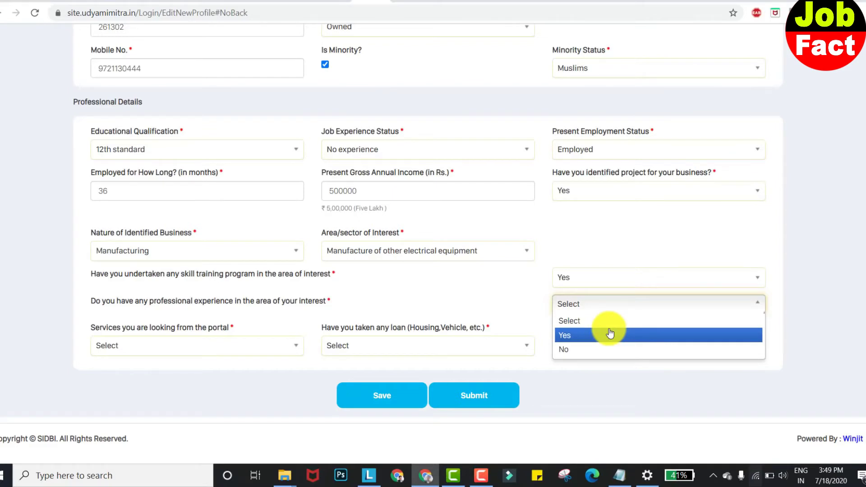
left_click(610, 335)
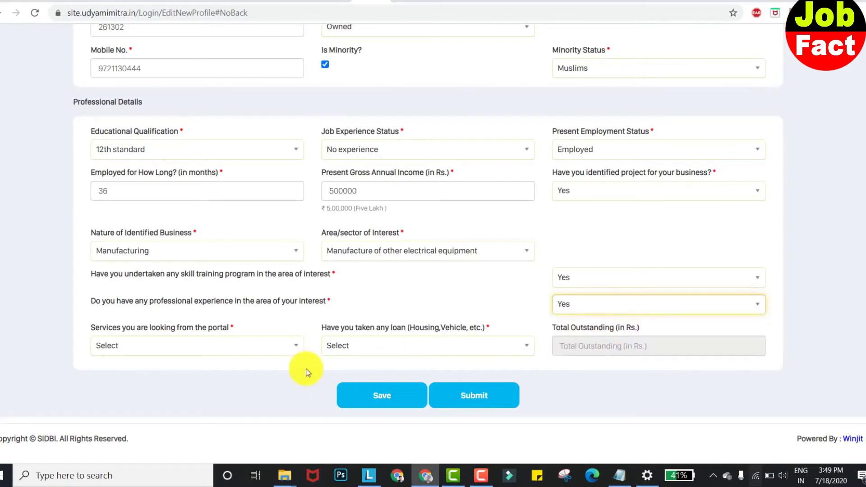
- Choose 'Self applying for business loan', state no loan taken, and submit the profile
left_click(281, 341)
left_click(282, 344)
left_click(289, 349)
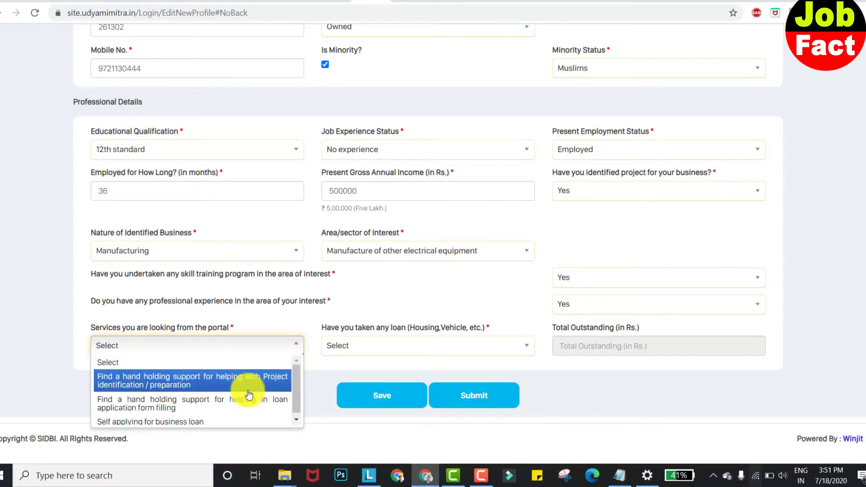
left_click(204, 418)
left_click(493, 346)
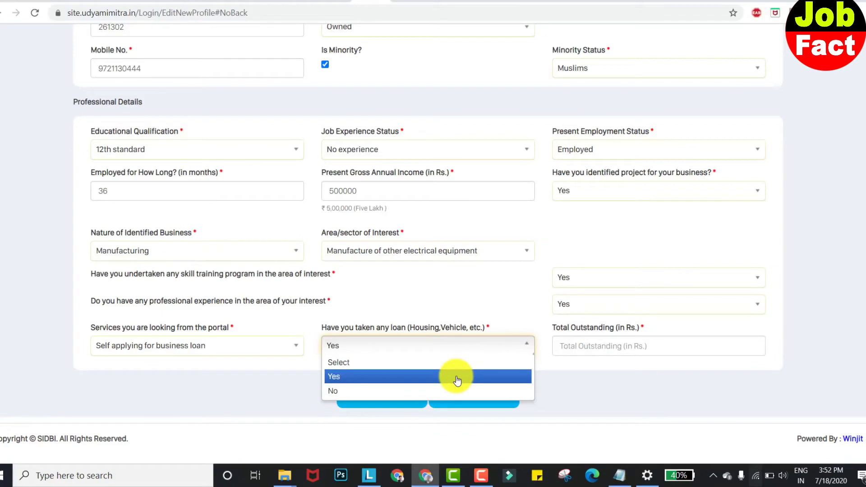
left_click(447, 390)
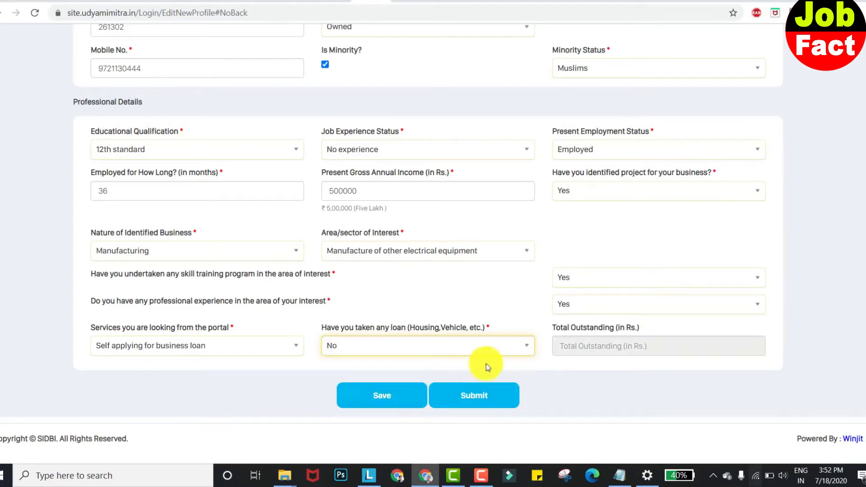
left_click(454, 399)
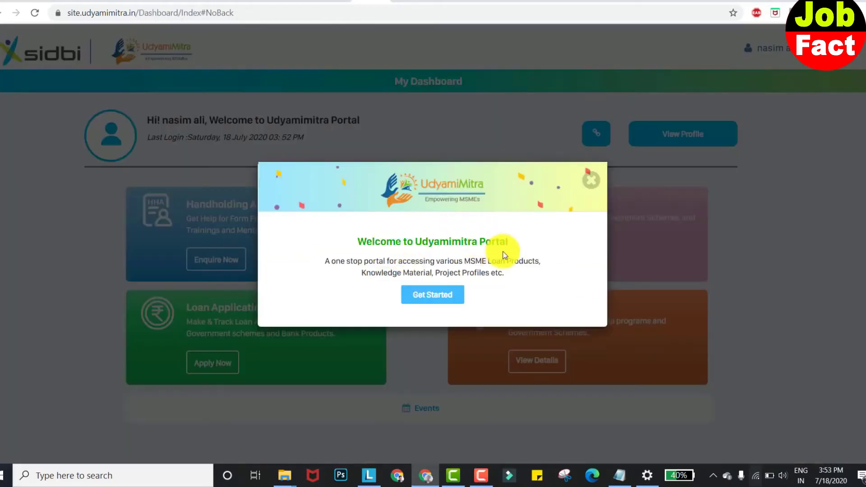
- Close the welcome popup with Get Started and open the Loan Application Center via Apply Now
left_click(453, 301)
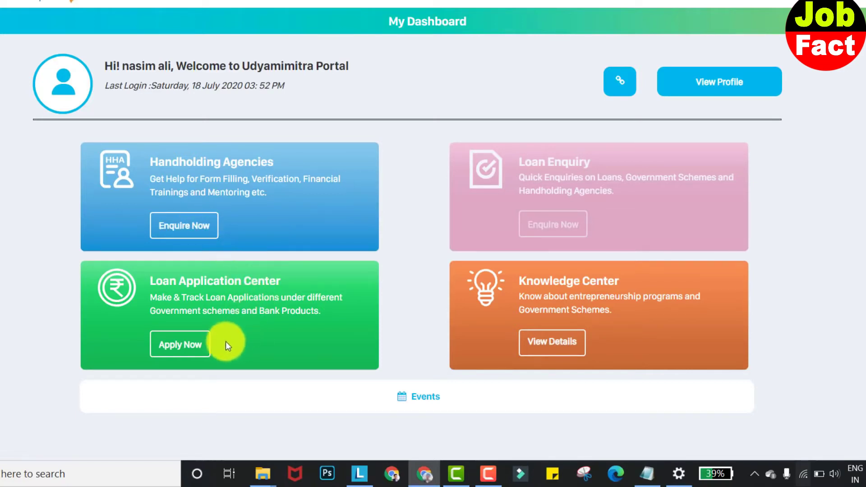
left_click(178, 348)
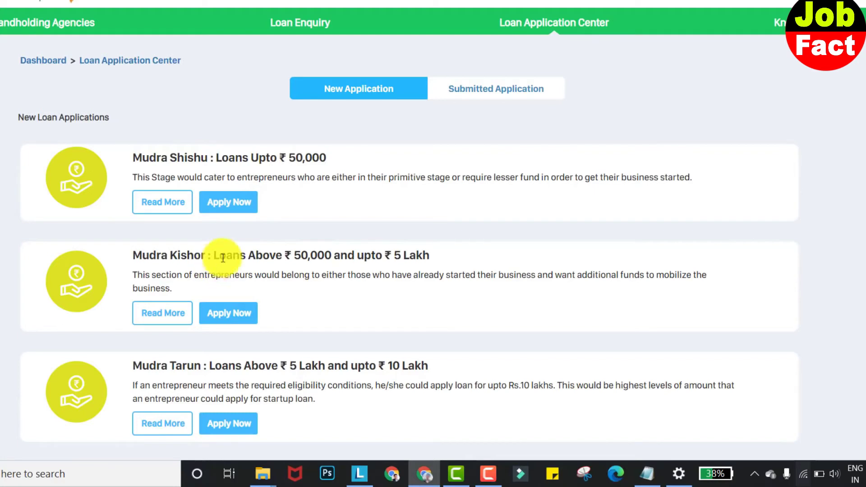
- Browse the Shishu, Kishor and Tarun loan cards and apply for Mudra Kishor
scroll(219, 259, "down", 2)
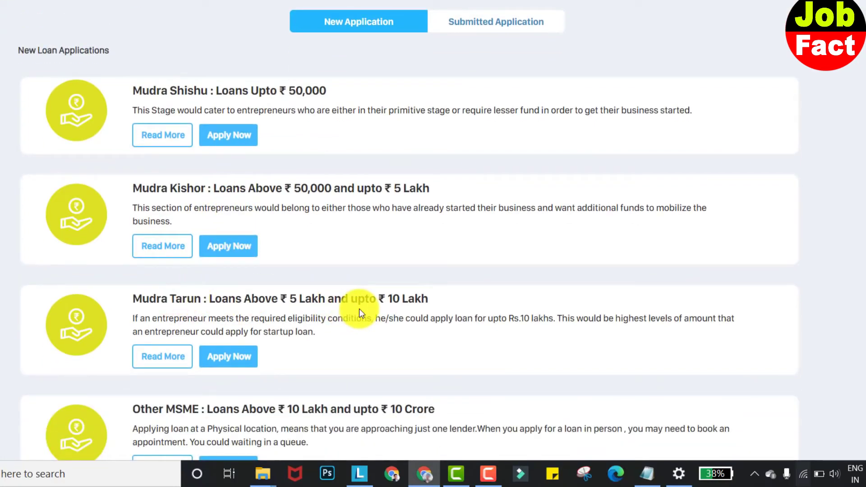
scroll(365, 313, "down", 1)
scroll(365, 313, "down", 1)
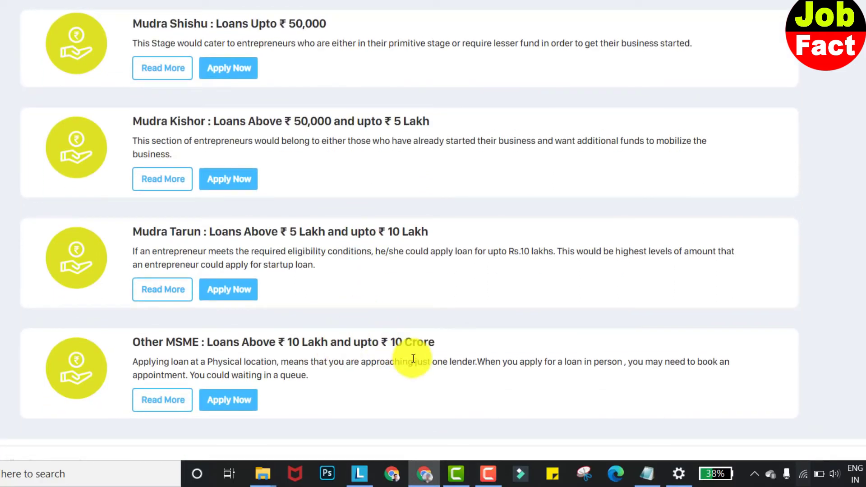
scroll(252, 285, "up", 3)
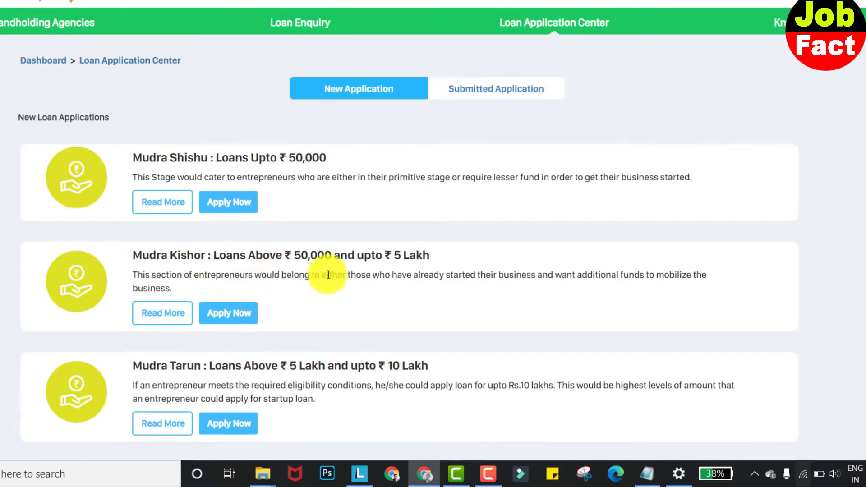
left_click(224, 318)
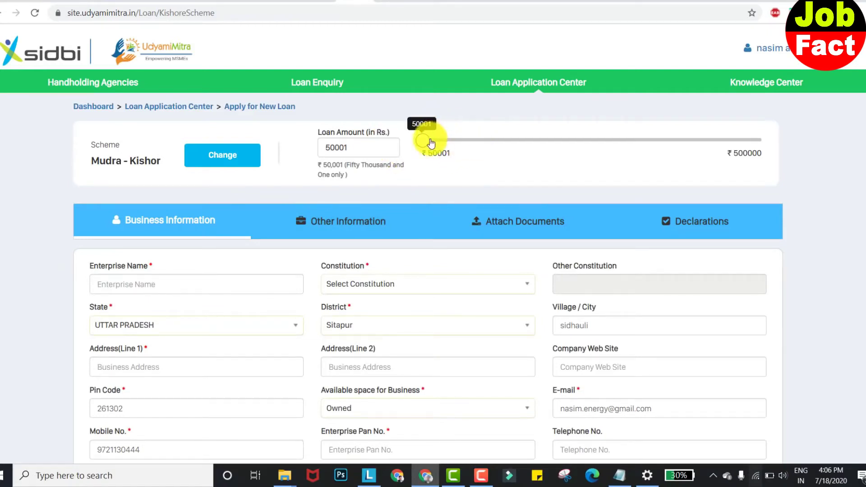
- Increase the requested loan amount and enter 'ventue india' as the enterprise name
left_click_drag(424, 143, 423, 109)
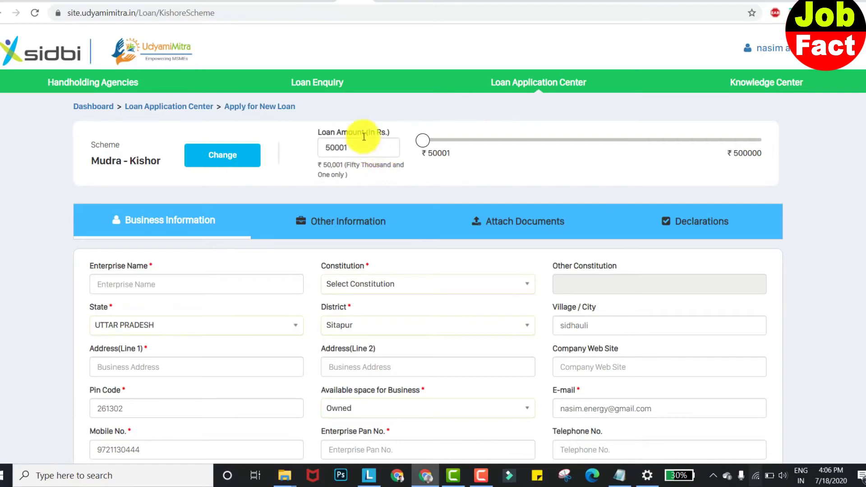
scroll(381, 163, "down", 2)
left_click(194, 168)
scroll(209, 163, "down", 2)
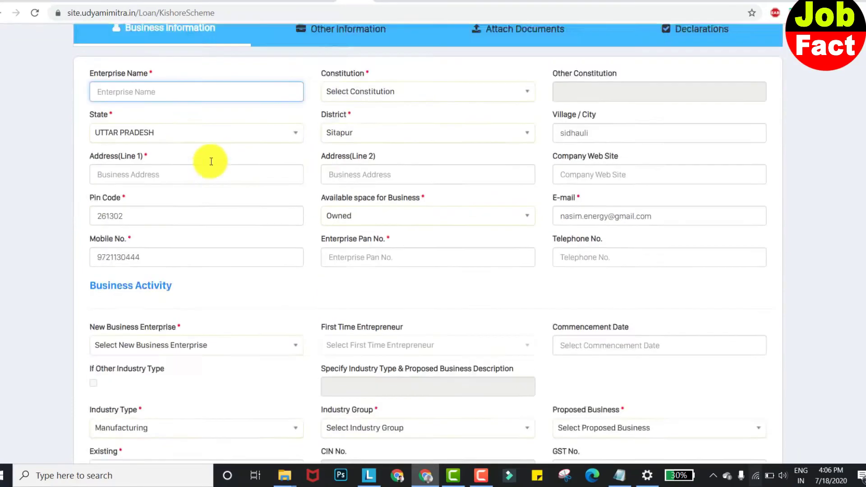
scroll(248, 196, "up", 2)
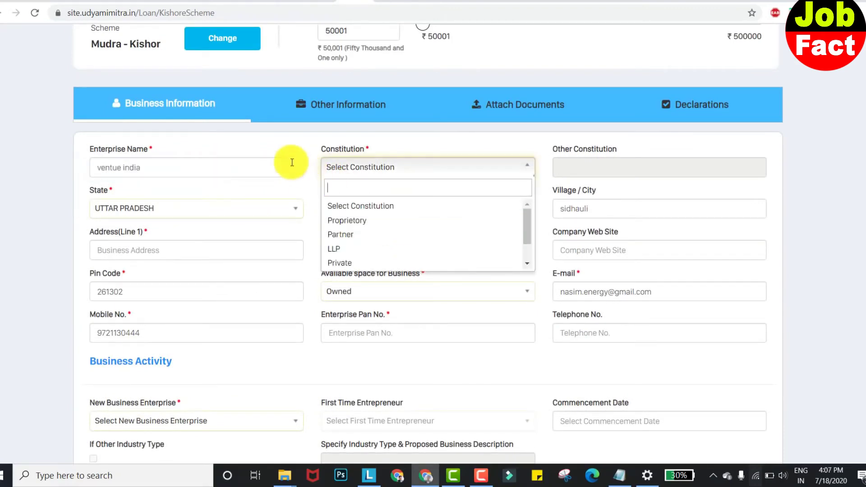
- Set the enterprise Constitution to Proprietory and begin the business address
left_click(297, 167)
left_click(385, 169)
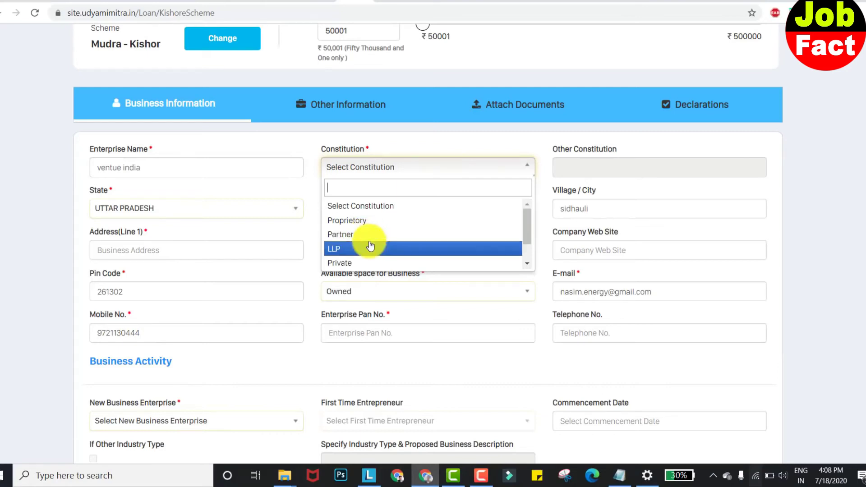
scroll(370, 245, "down", 1)
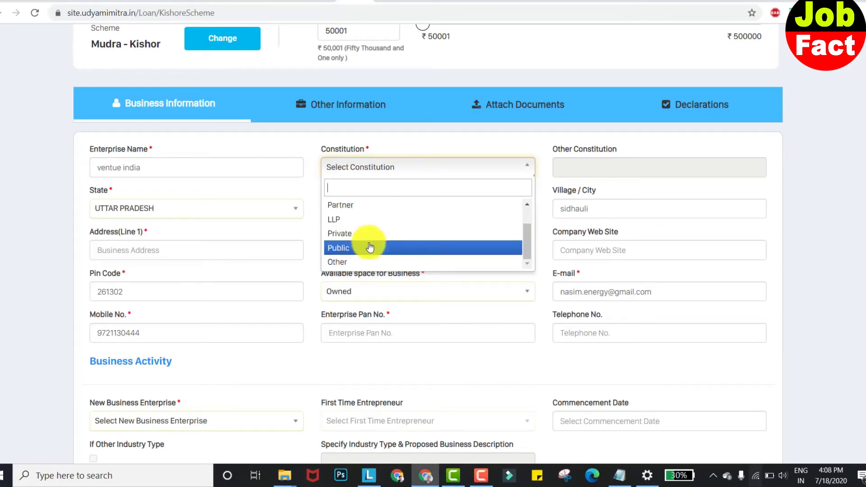
scroll(386, 236, "up", 1)
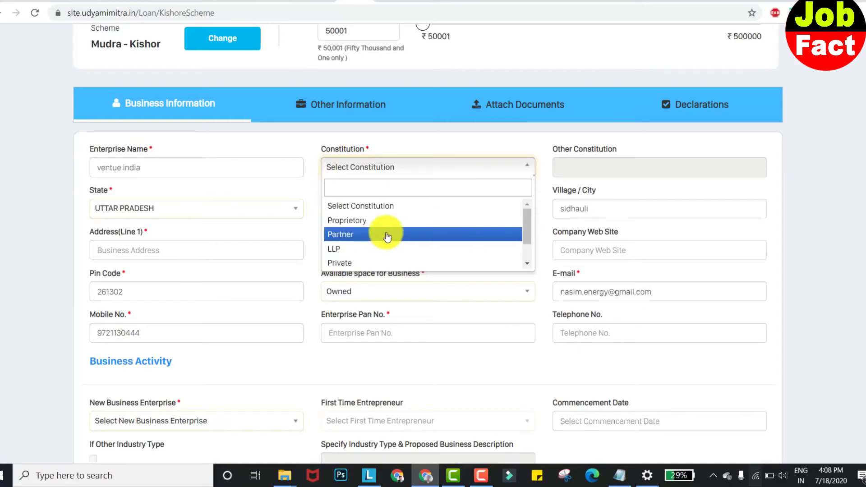
left_click(359, 221)
key("Tab")
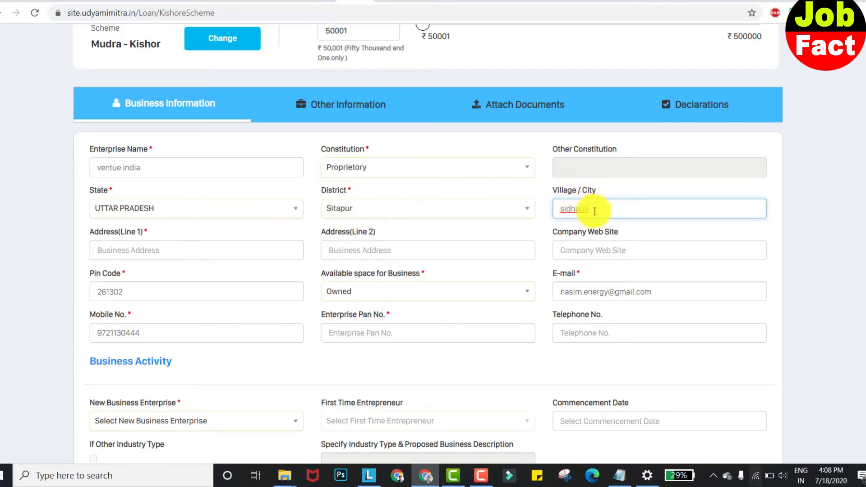
left_click(285, 249)
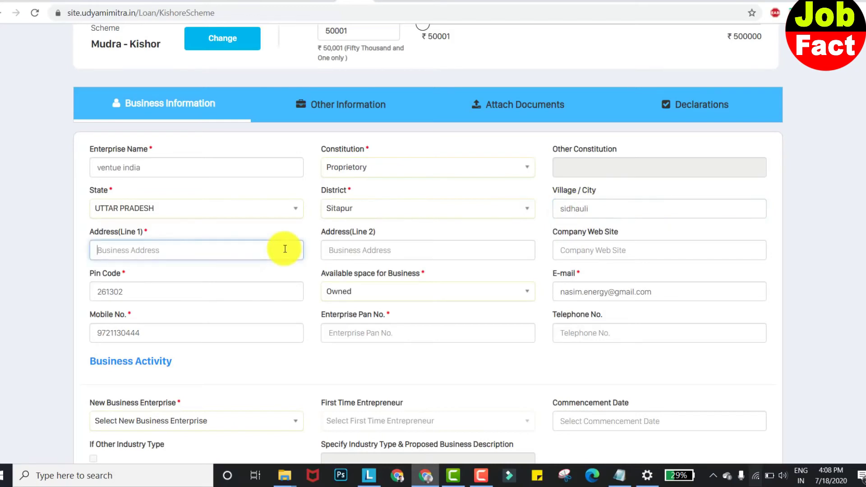
scroll(285, 249, "down", 5)
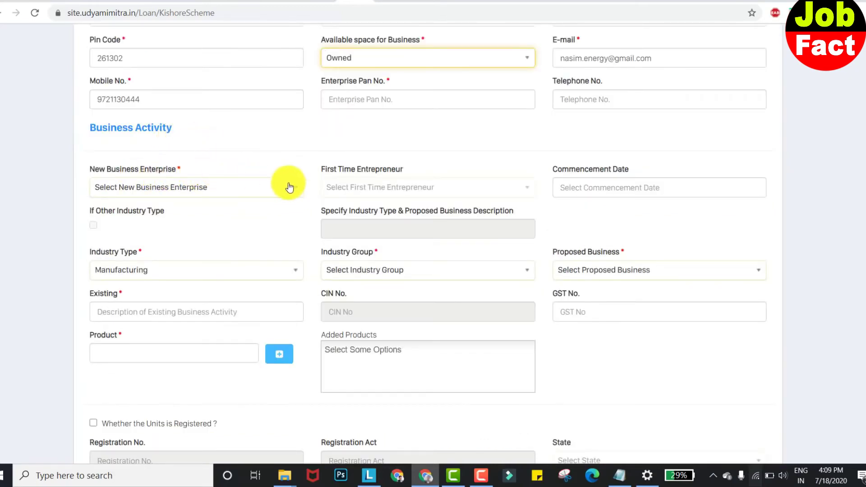
- Mark the enterprise as a new business with First Time Entrepreneur set to No
left_click(297, 189)
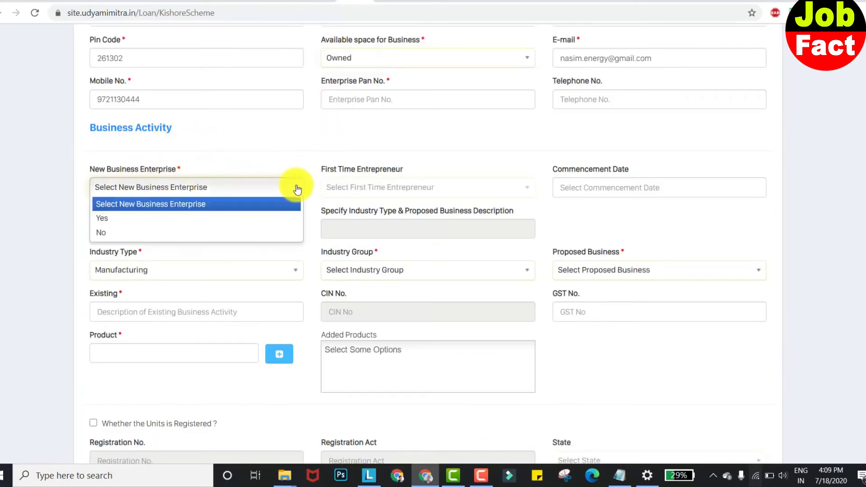
left_click(203, 220)
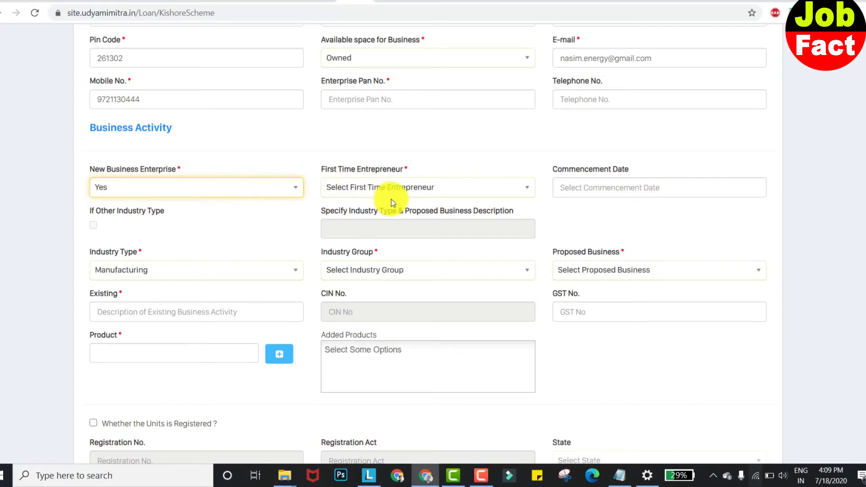
left_click(504, 191)
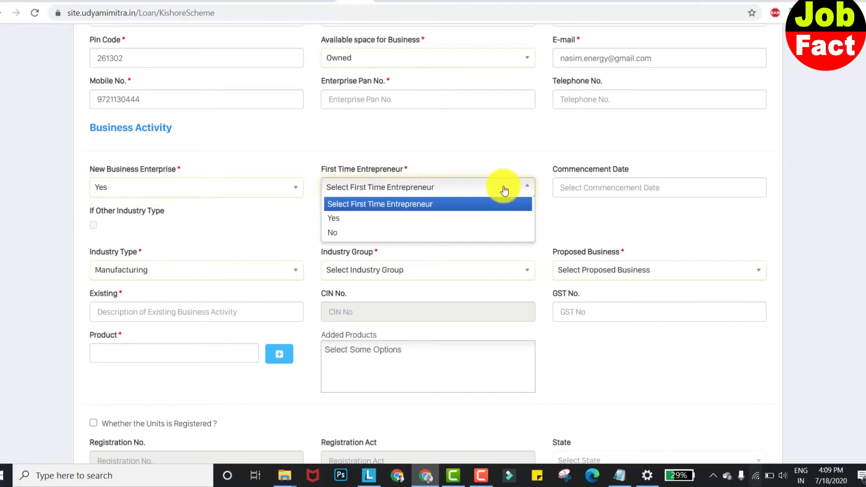
left_click(445, 232)
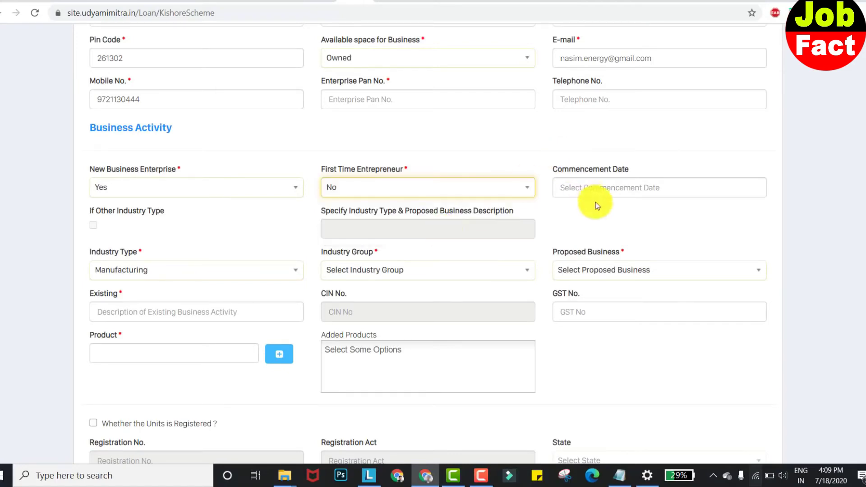
scroll(265, 212, "down", 1)
- Set Industry Type to Manufacturing and Industry Group to Manufacture of electrical equipment
left_click(265, 216)
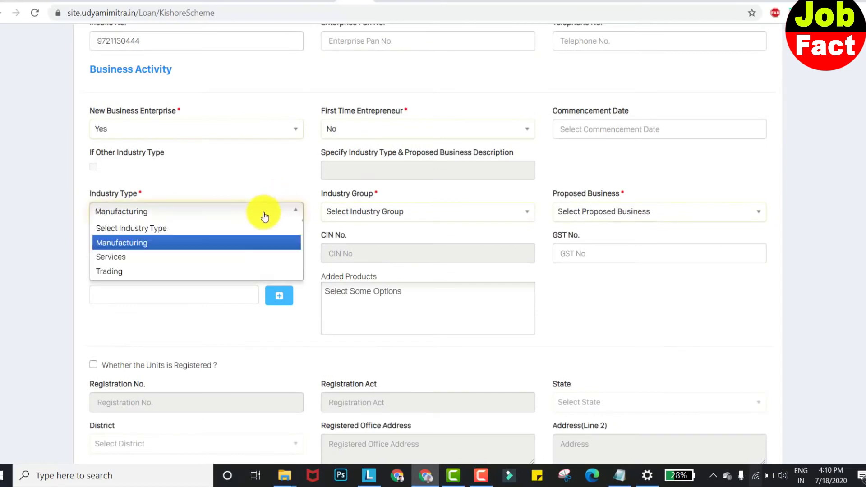
left_click(222, 243)
left_click(361, 211)
type("electrical equipment")
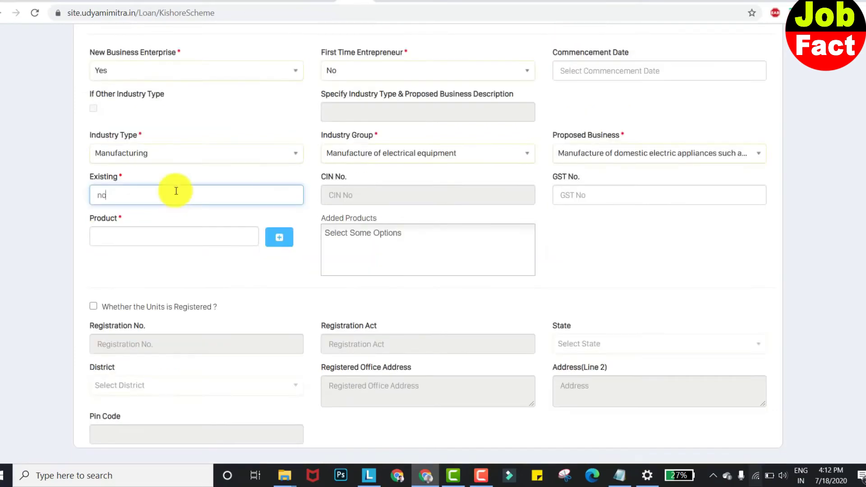
left_click(81, 173)
left_click(121, 176)
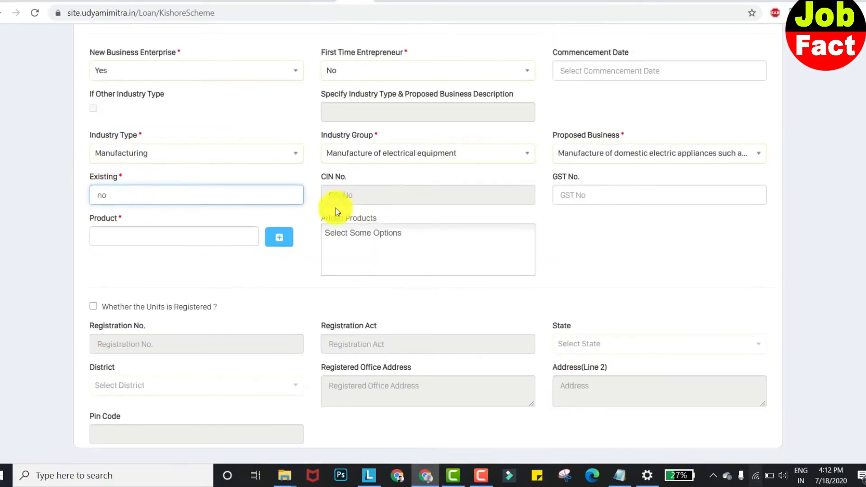
left_click(132, 226)
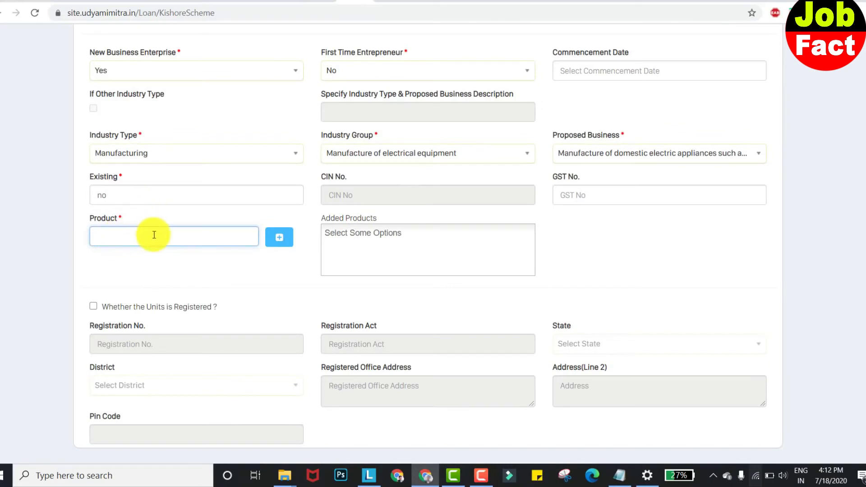
- Add lamp to the products, save the business details, and continue to Other Information
type("ple")
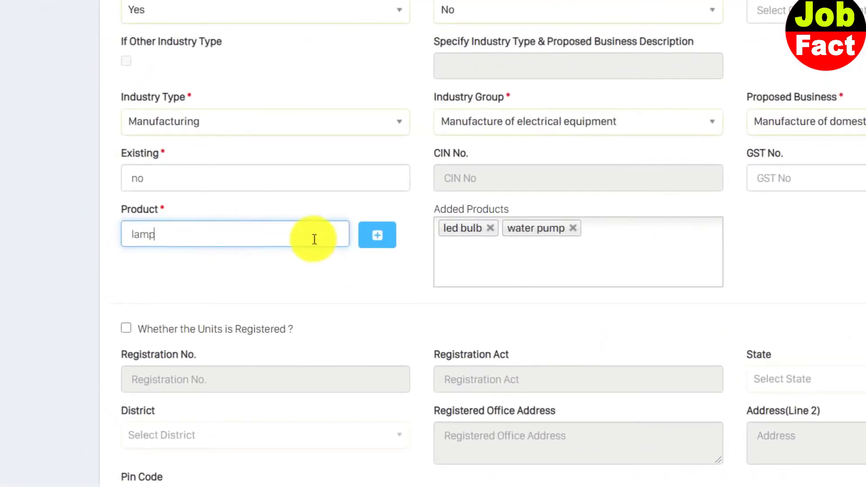
left_click(377, 244)
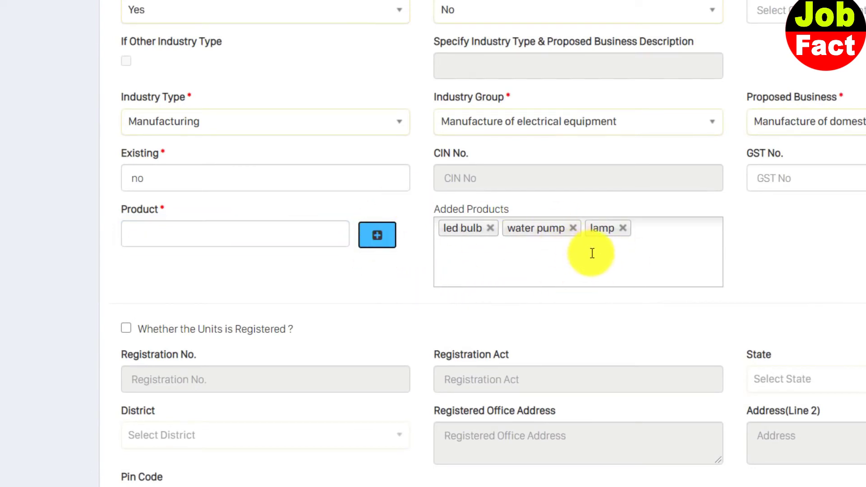
scroll(609, 305, "down", 3)
left_click(817, 60)
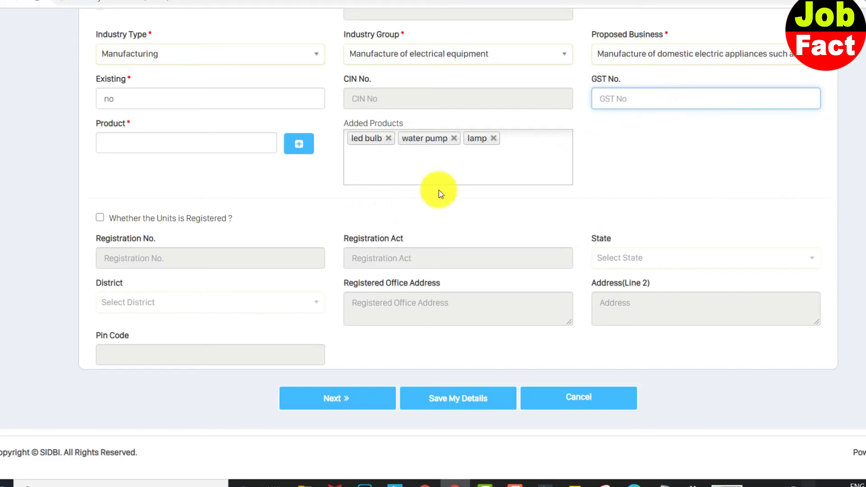
left_click(446, 402)
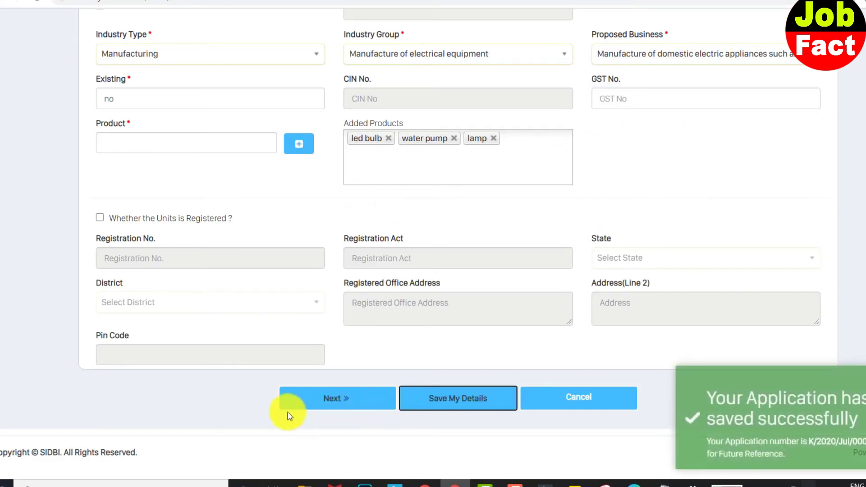
left_click(340, 399)
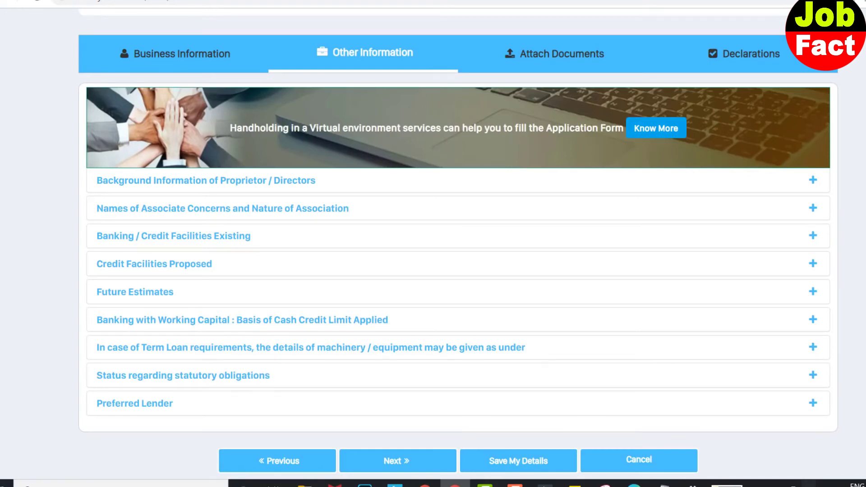
- Expand and review the proprietor and directors Background Information, then collapse it
left_click(812, 183)
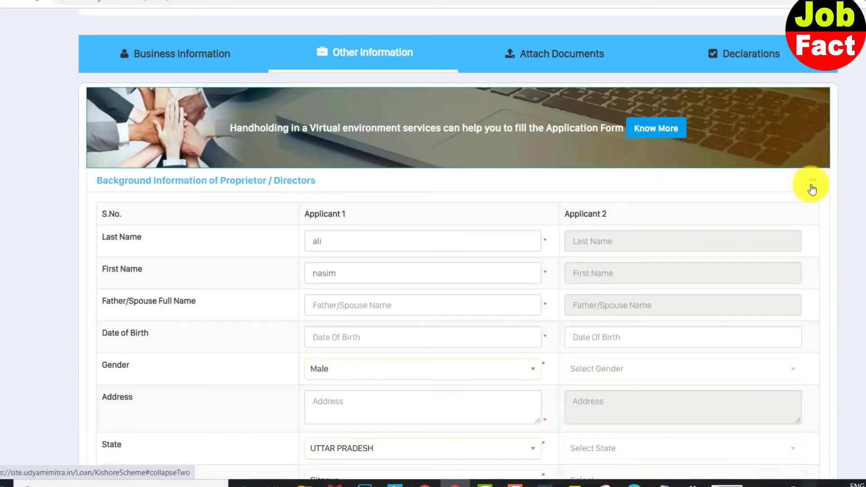
scroll(605, 212, "down", 1)
scroll(604, 212, "down", 10)
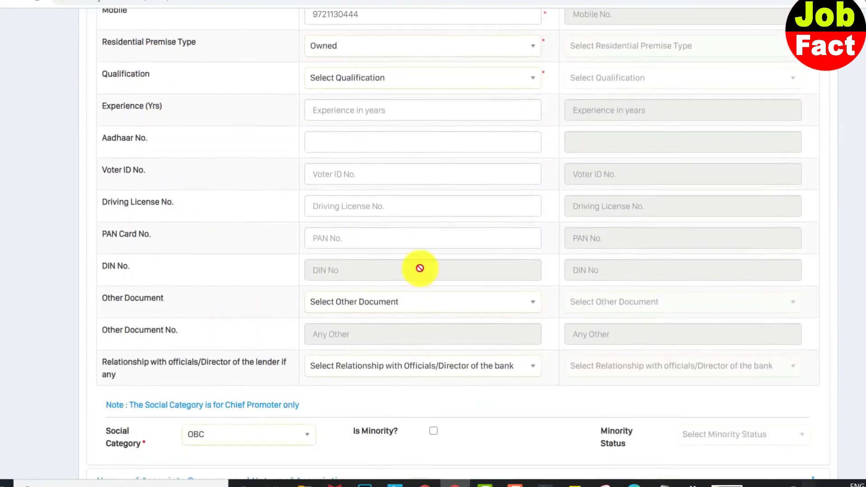
scroll(379, 226, "up", 10)
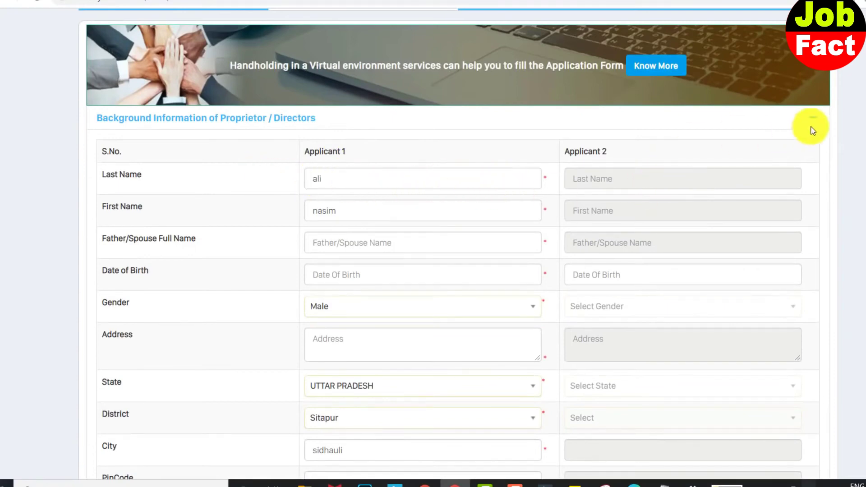
scroll(767, 162, "down", 1)
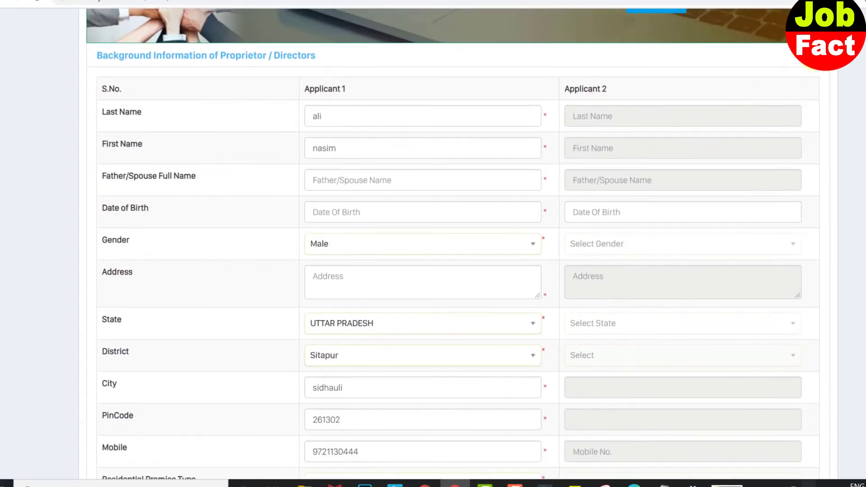
left_click(813, 56)
- Check the Associate Concerns panel, then expand Banking / Credit Facilities Existing
left_click(813, 148)
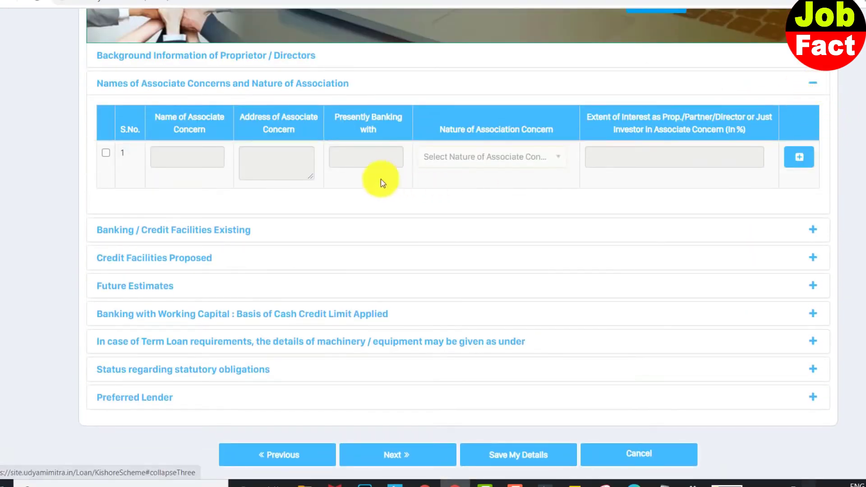
left_click(813, 90)
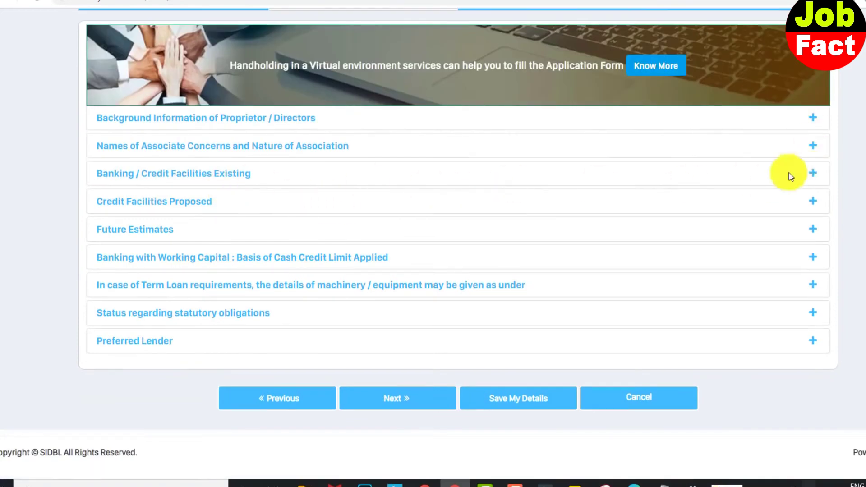
left_click(812, 175)
scroll(722, 185, "down", 1)
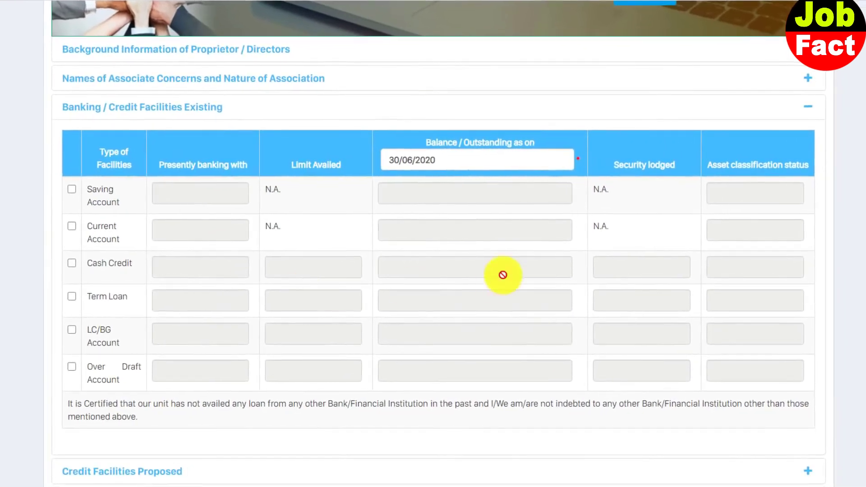
- Tick Term Loan as an existing facility and expand Credit Facilities Proposed
left_click(483, 159)
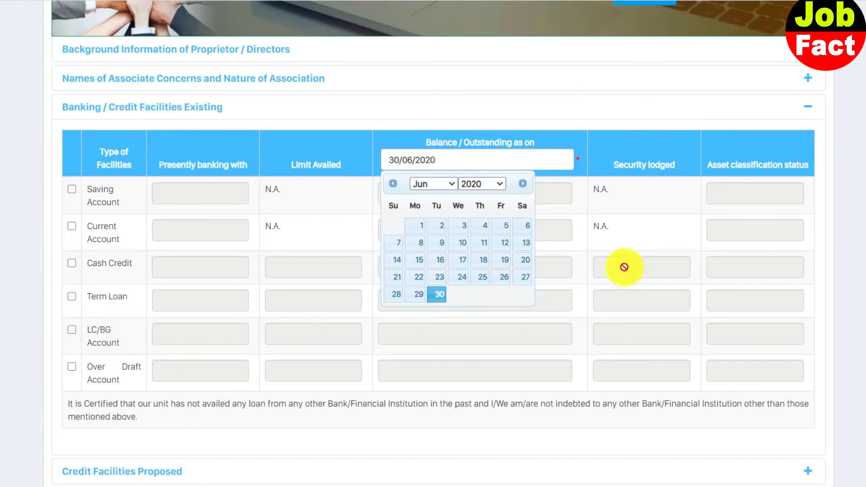
left_click(71, 298)
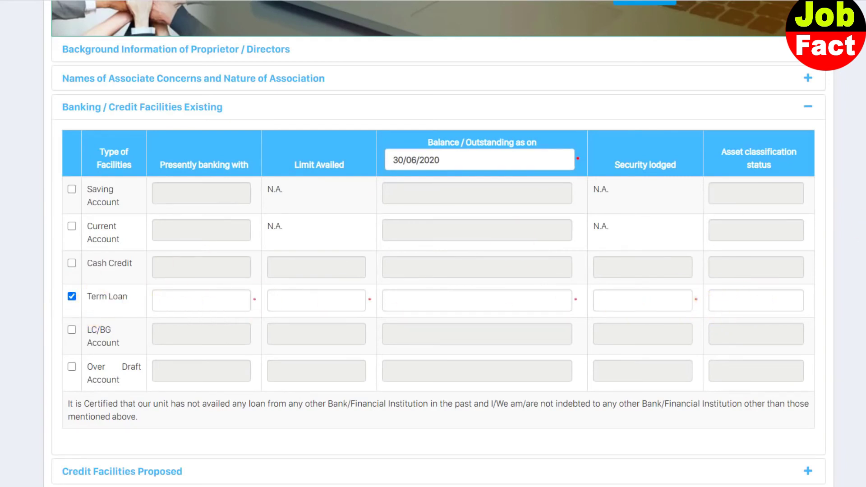
left_click(807, 107)
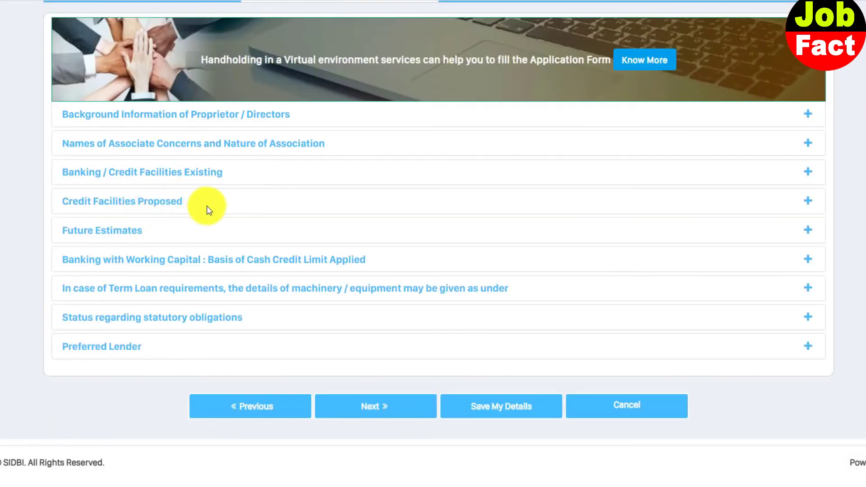
left_click(809, 201)
scroll(810, 199, "down", 1)
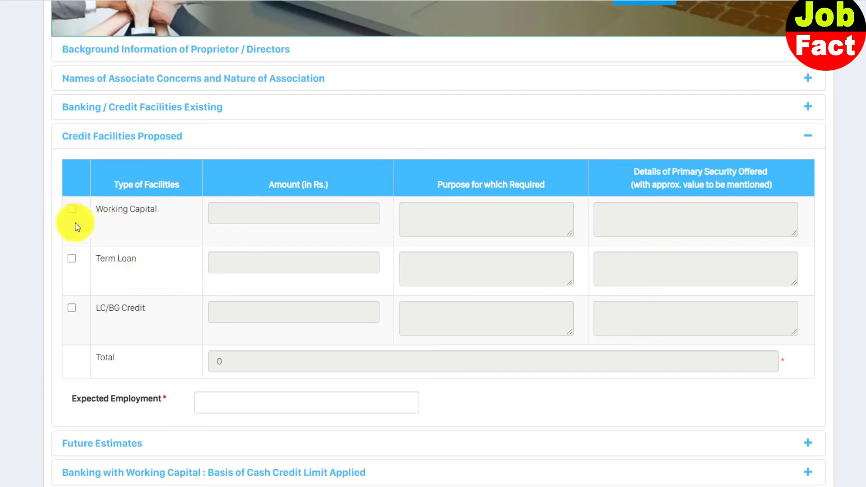
- Propose Working Capital and Term Loan facilities, check Future Estimates, and expand Preferred Lender
left_click(71, 210)
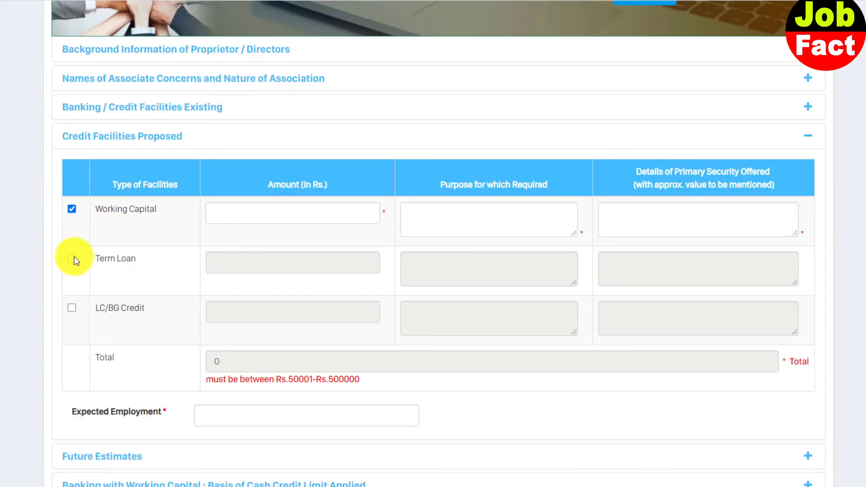
left_click(72, 258)
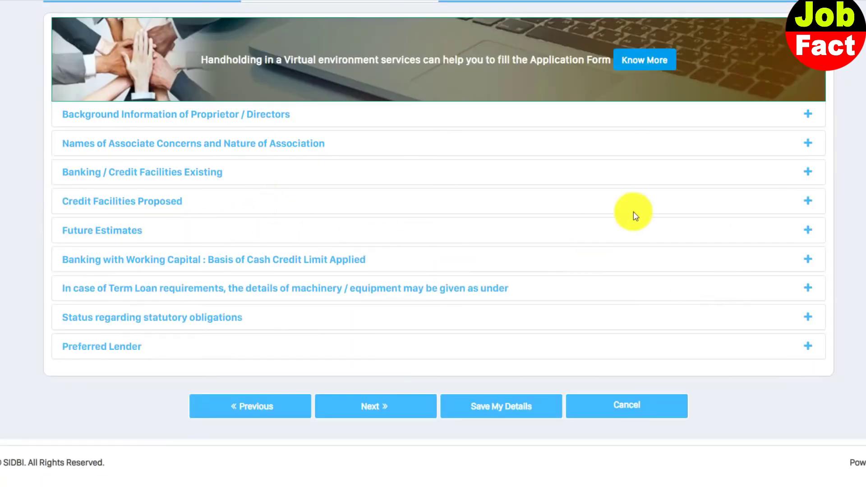
left_click(805, 230)
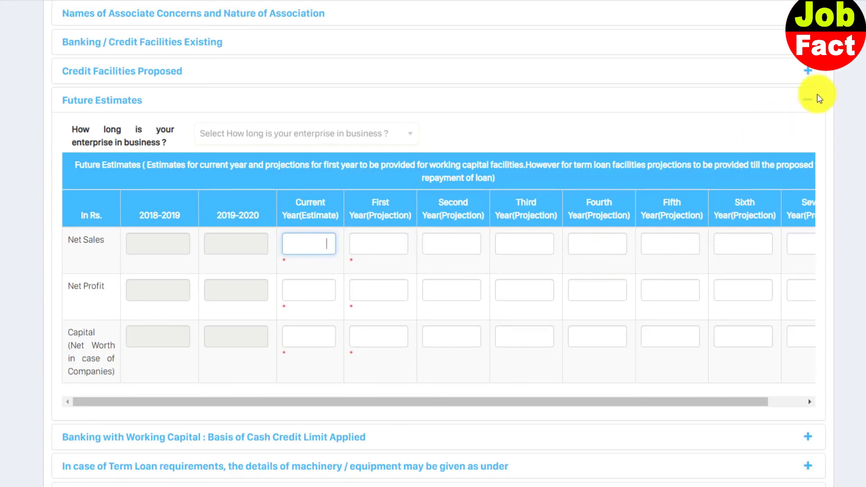
left_click(819, 97)
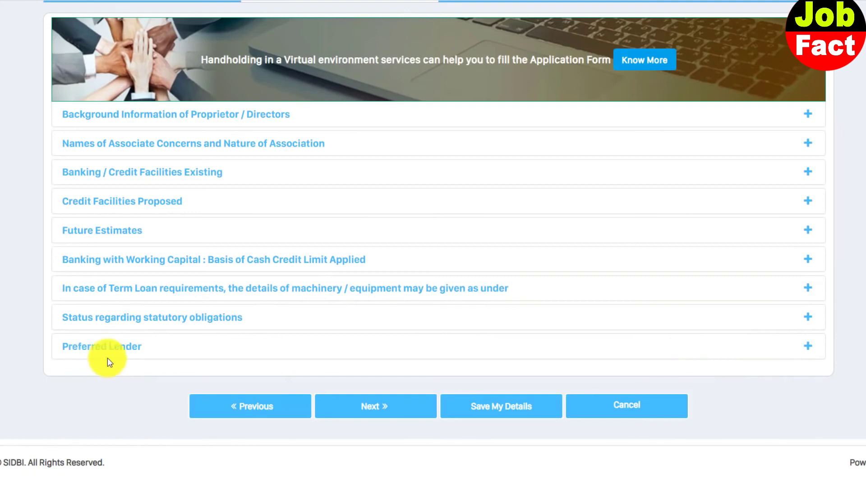
left_click(808, 346)
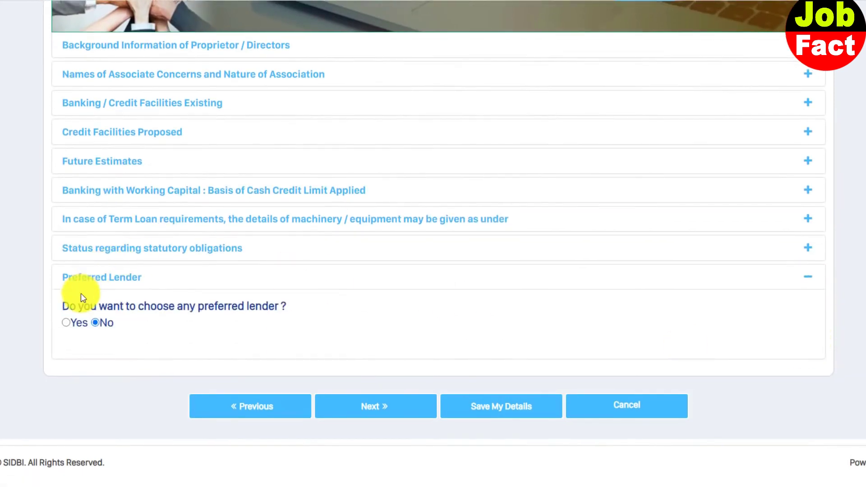
- Answer No to choosing a preferred lender and continue to Attach Documents
left_click(65, 323)
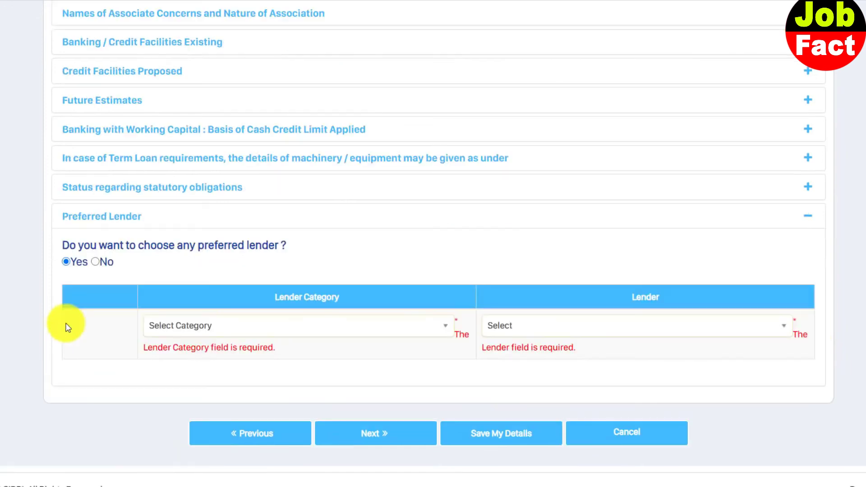
left_click(308, 331)
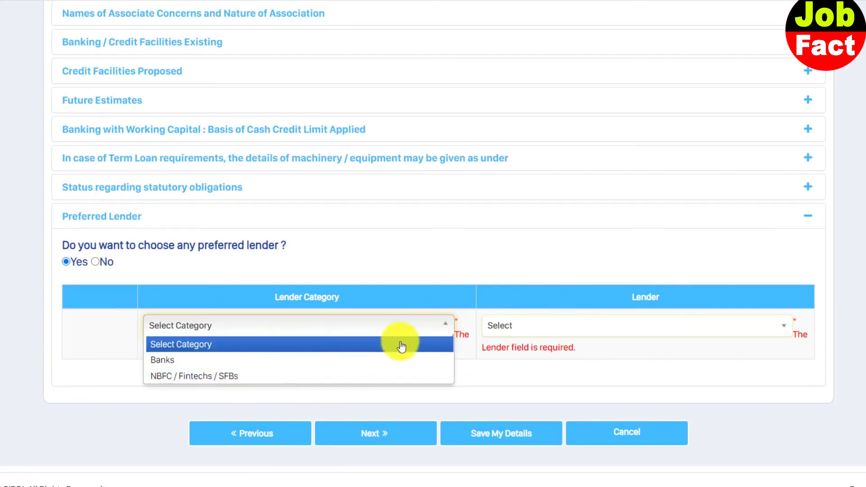
left_click(400, 327)
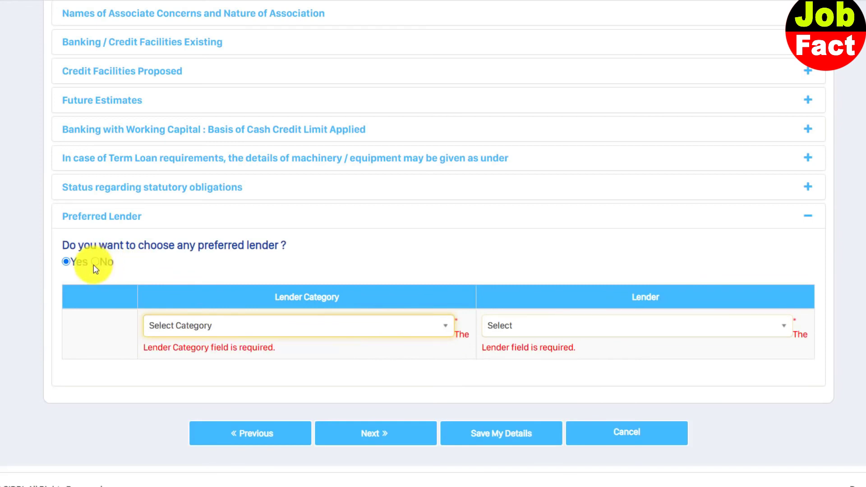
left_click(101, 262)
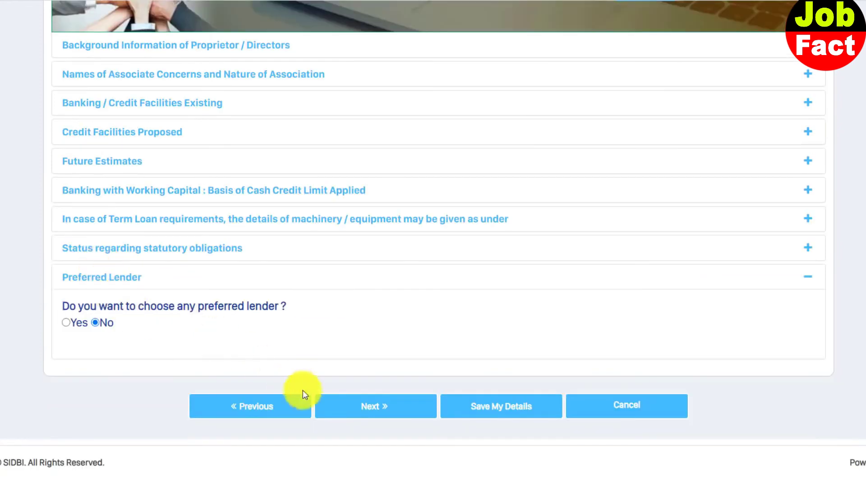
left_click(385, 408)
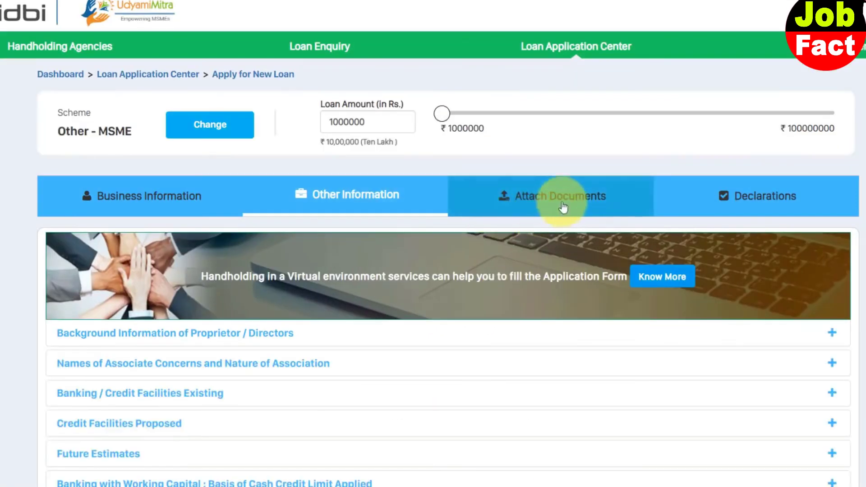
left_click(574, 199)
- Choose Aadhaar Card as the proprietor's ID proof type, cancelling the file upload
scroll(591, 207, "down", 6)
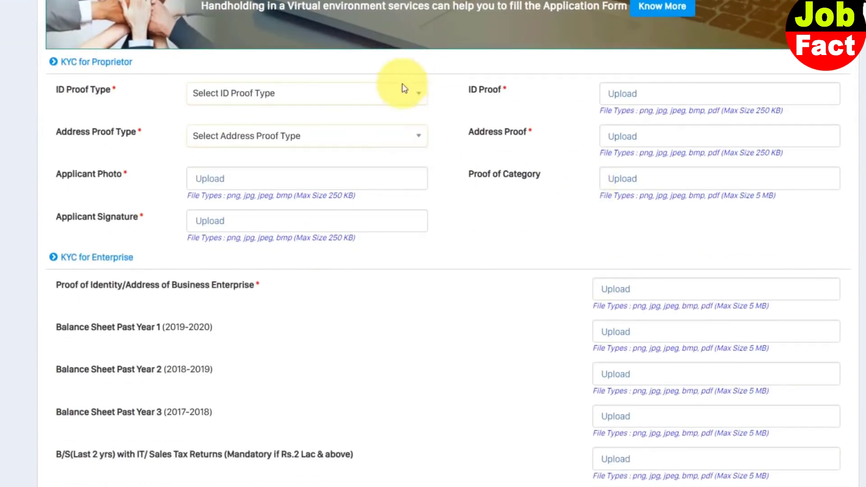
left_click(372, 104)
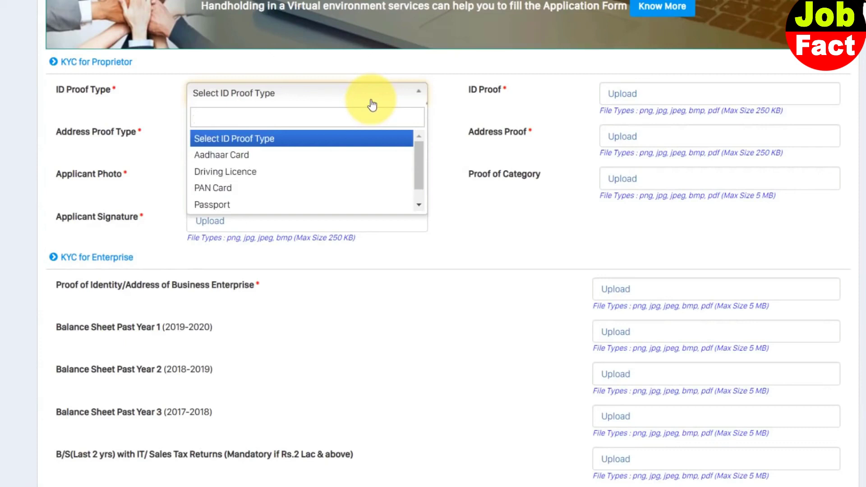
left_click(372, 155)
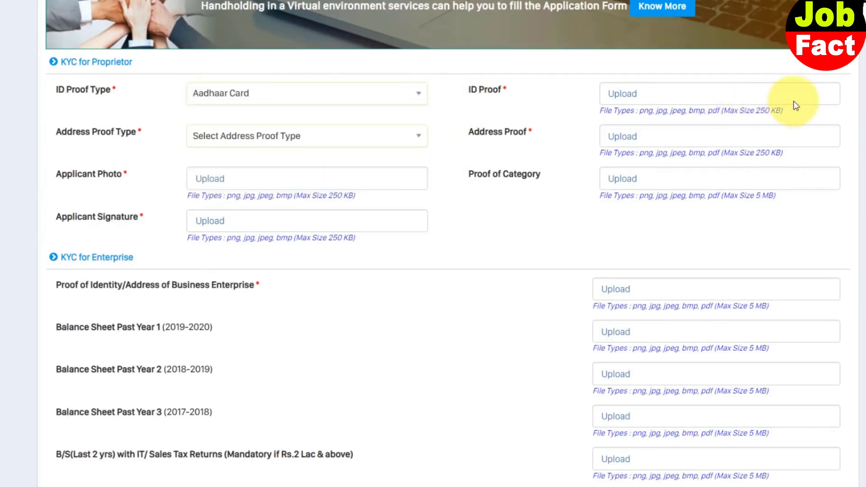
left_click(620, 100)
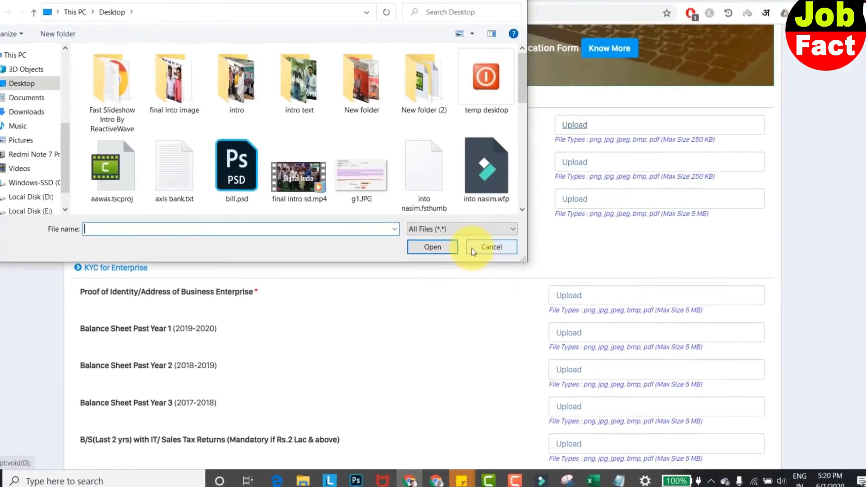
left_click(491, 247)
- Scroll through the remaining document upload fields down to the Declarations
scroll(422, 230, "down", 5)
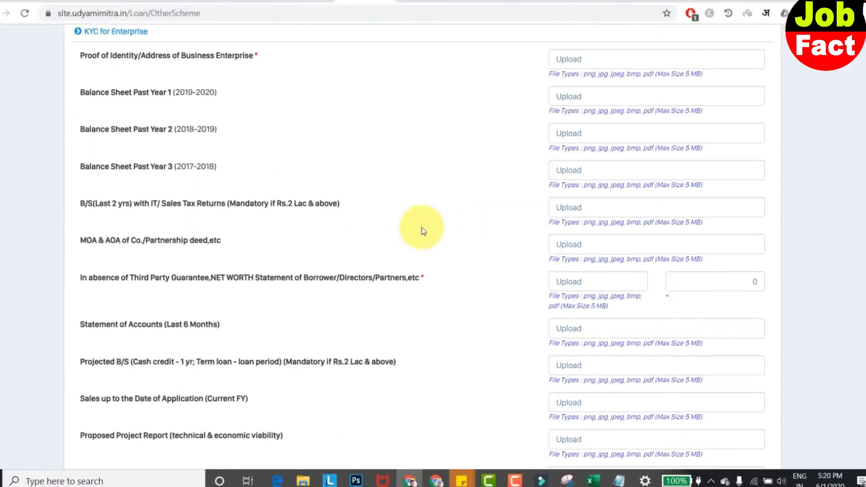
scroll(248, 182, "up", 8)
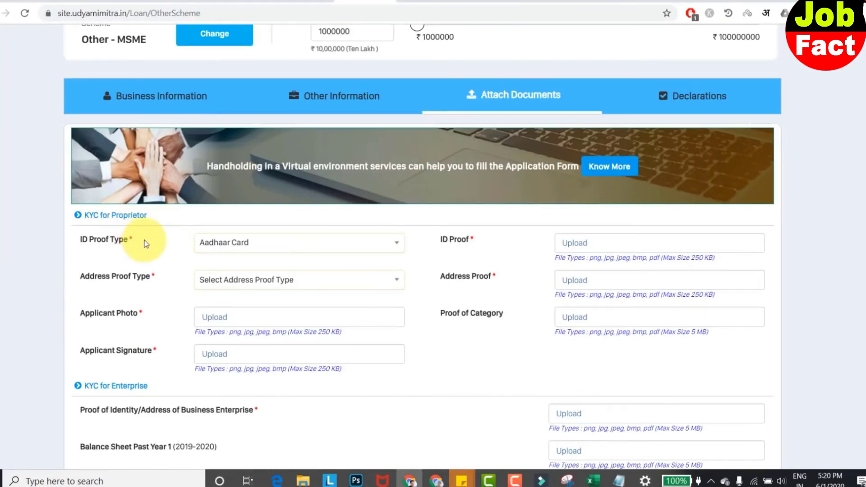
scroll(145, 243, "down", 3)
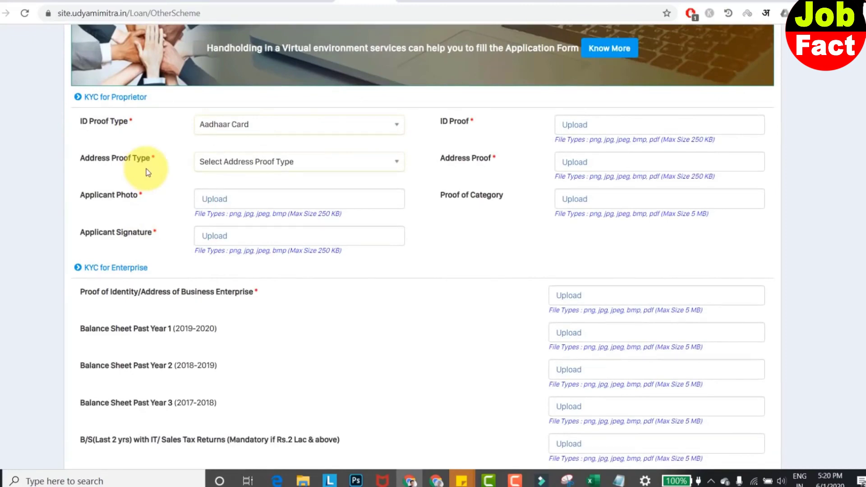
scroll(271, 176, "down", 5)
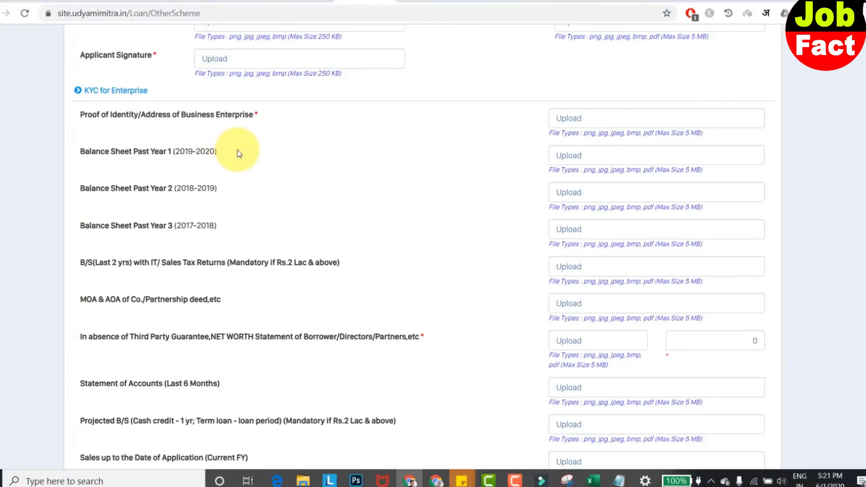
scroll(237, 150, "down", 13)
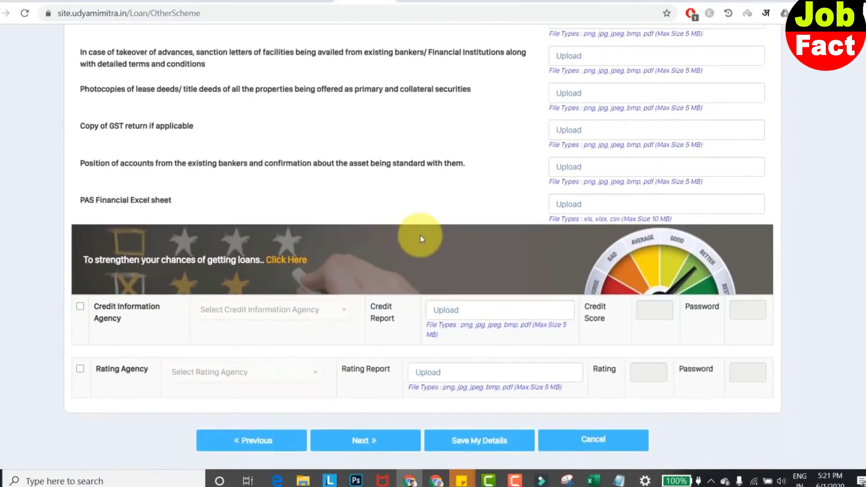
scroll(421, 234, "down", 1)
scroll(675, 217, "up", 1)
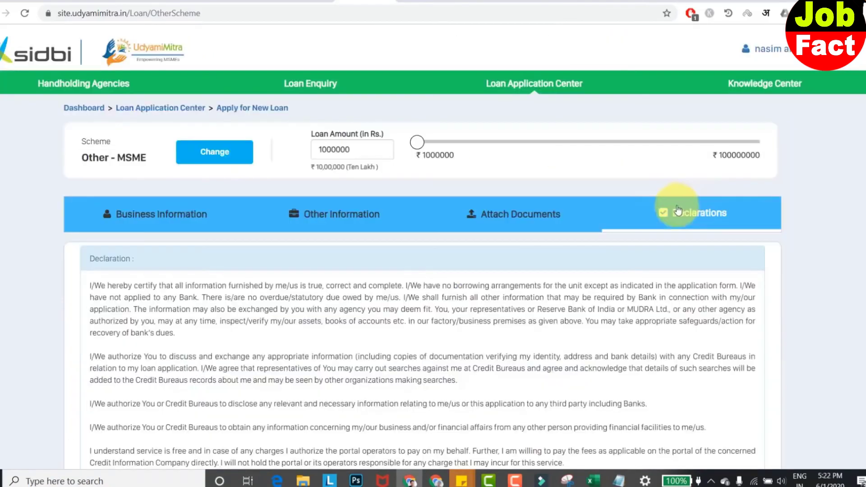
scroll(670, 206, "down", 3)
scroll(670, 207, "down", 1)
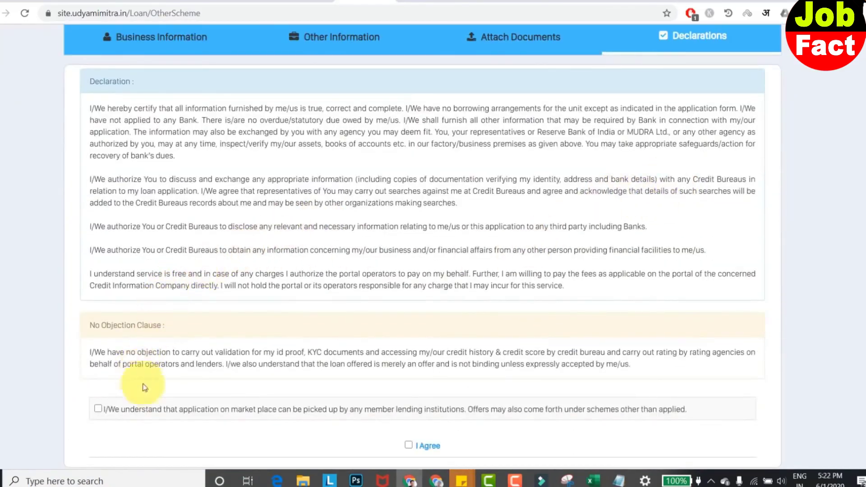
- Tick the marketplace acknowledgement and I Agree boxes, then submit the application
scroll(121, 368, "down", 1)
left_click(98, 350)
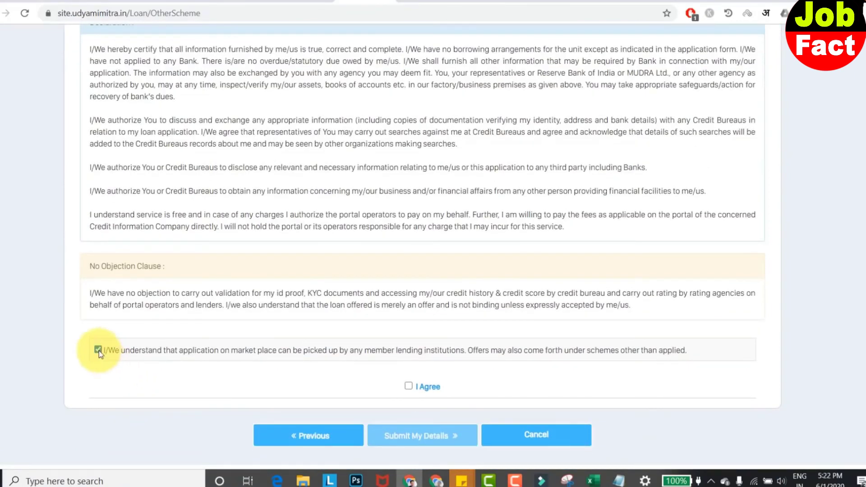
left_click(408, 387)
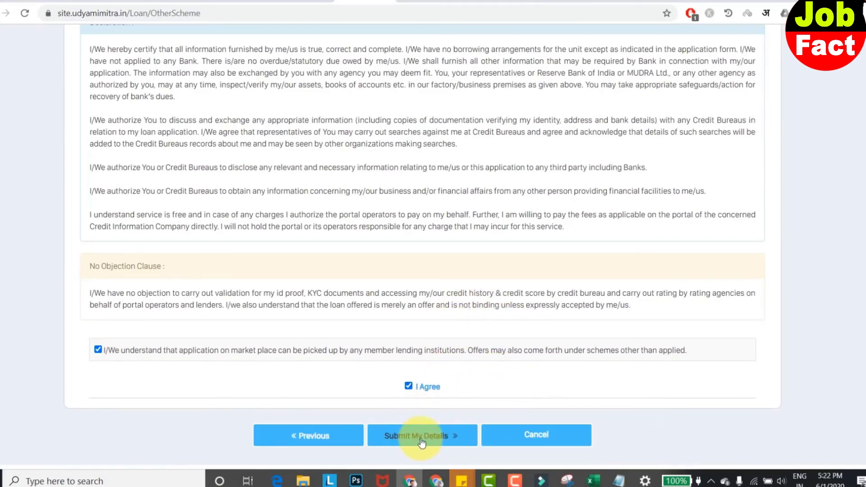
left_click(421, 442)
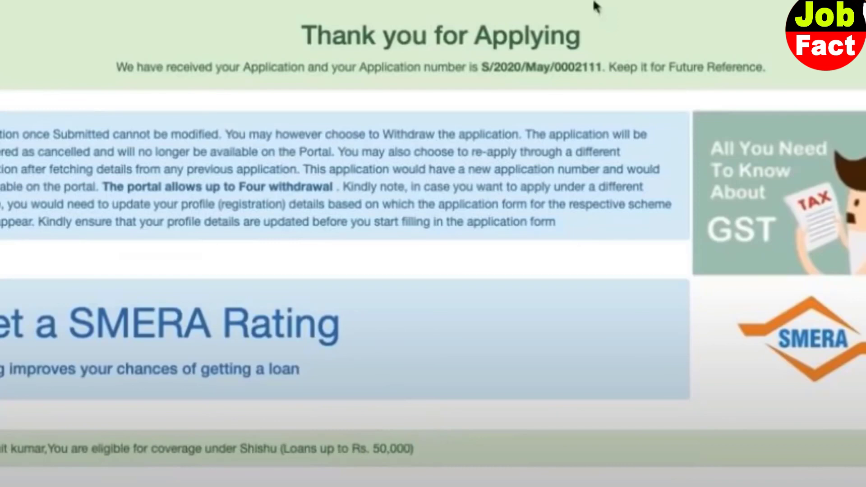